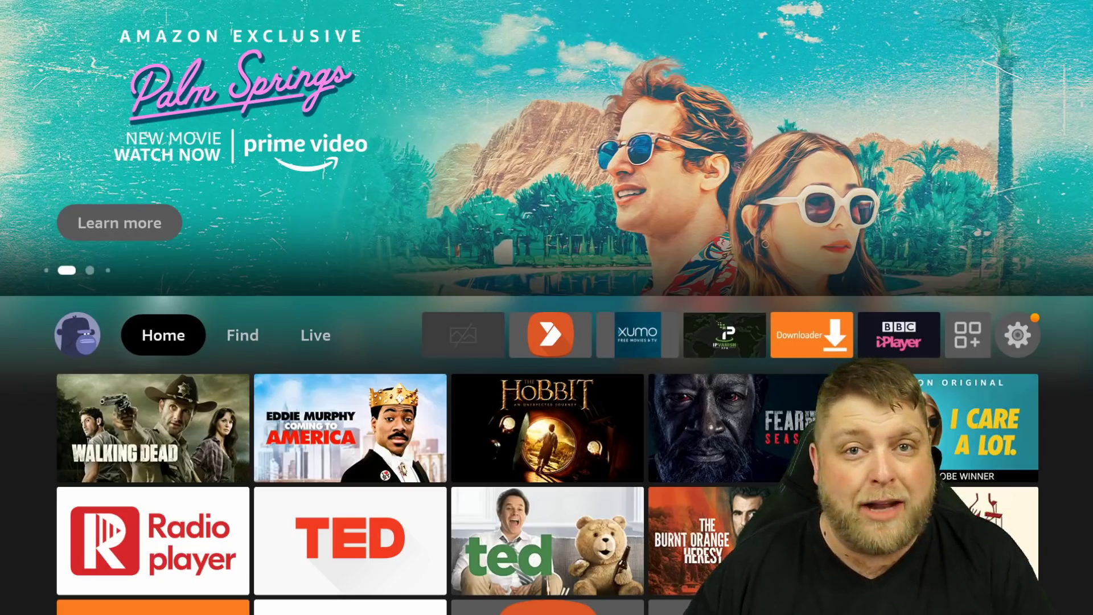
{"action": "key", "text": "Right"}
{"action": "key", "text": "Right"}
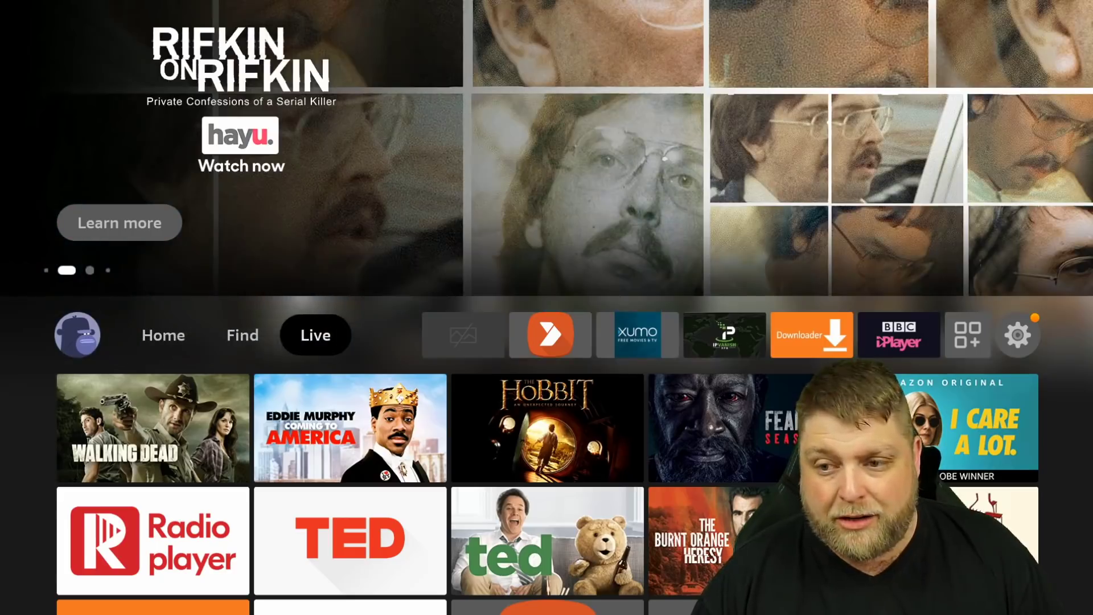
{"action": "key", "text": "Right"}
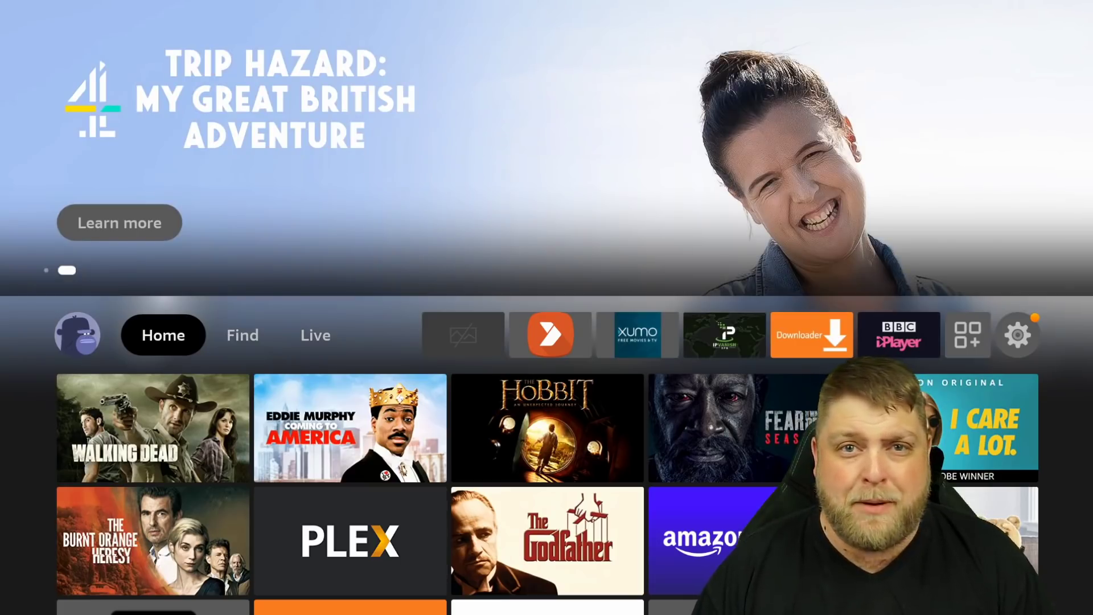
Open the full list of installed apps and channels from the home screen
{"action": "key", "text": "Right"}
{"action": "key", "text": "Right"}
{"action": "key", "text": "Right"}
{"action": "key", "text": "Right"}
{"action": "key", "text": "Right"}
{"action": "key", "text": "Right"}
{"action": "key", "text": "Right"}
{"action": "key", "text": "Right"}
{"action": "key", "text": "Right"}
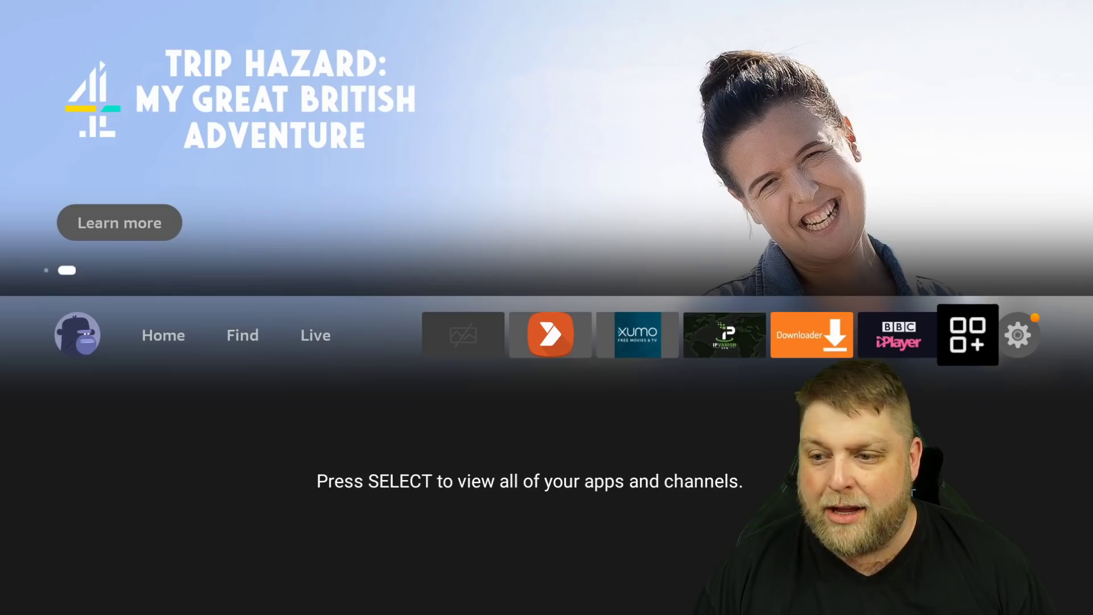
{"action": "key", "text": "Return"}
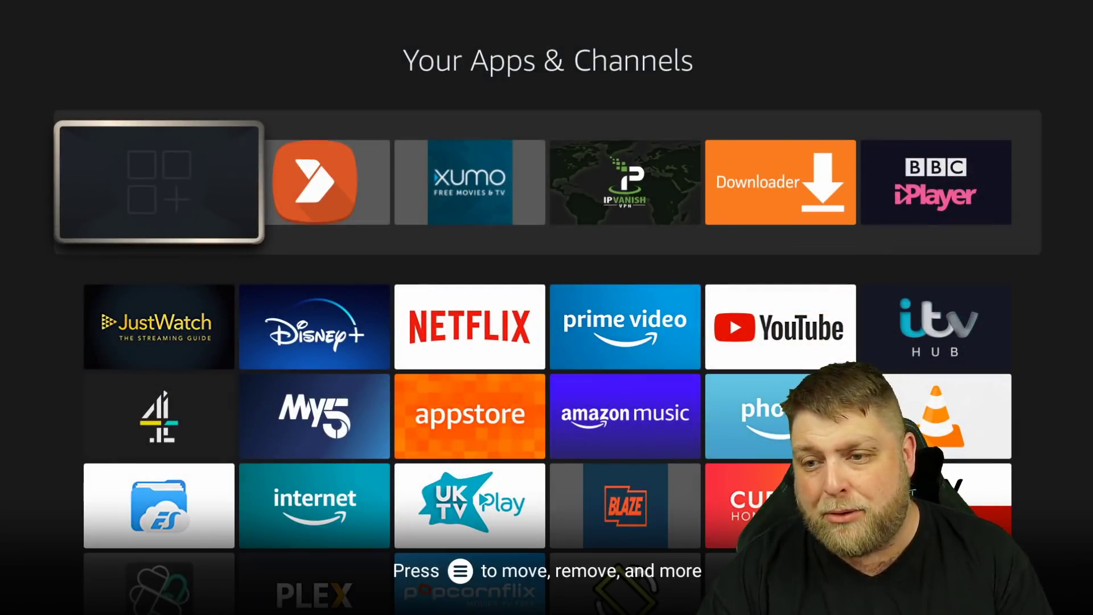
Uninstall Peacock TV from the installed apps and confirm its removal
{"action": "key", "text": "Menu"}
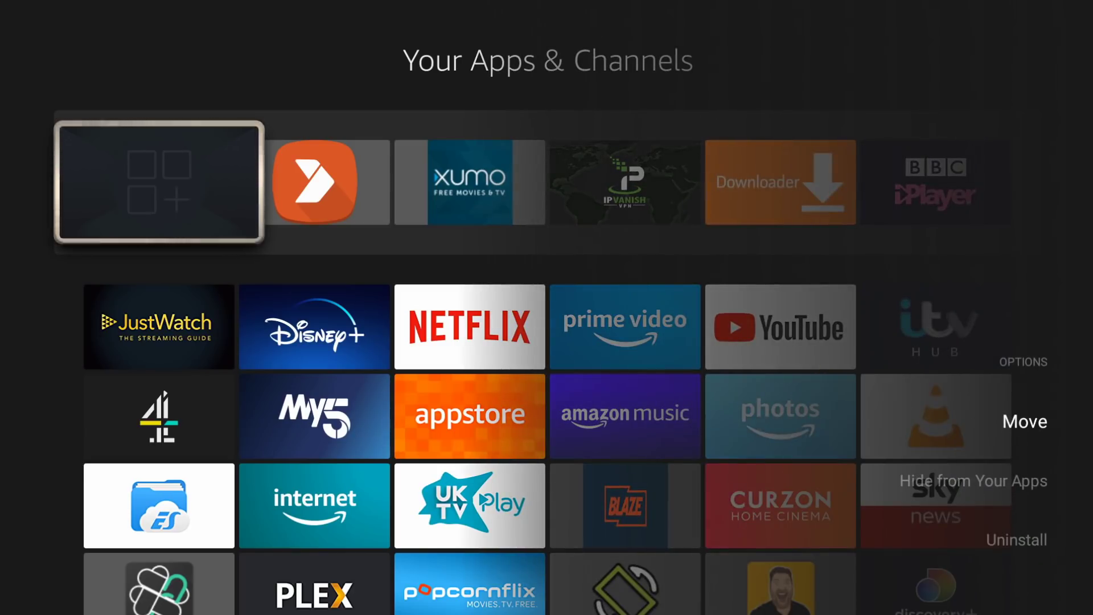
{"action": "key", "text": "Down"}
{"action": "key", "text": "Down"}
{"action": "key", "text": "Return"}
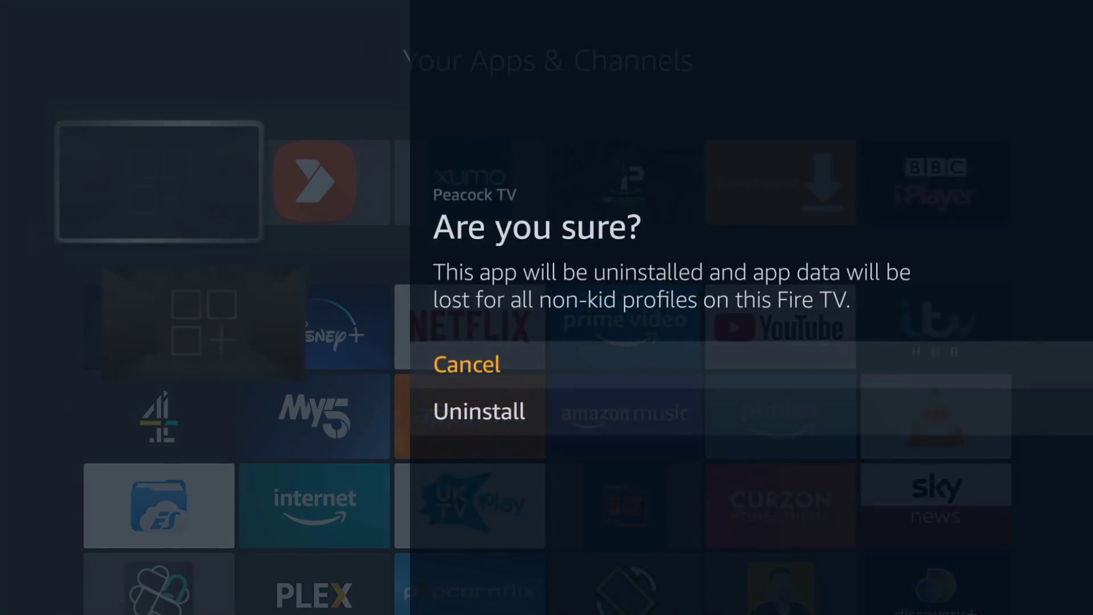
{"action": "key", "text": "Down"}
{"action": "key", "text": "Return"}
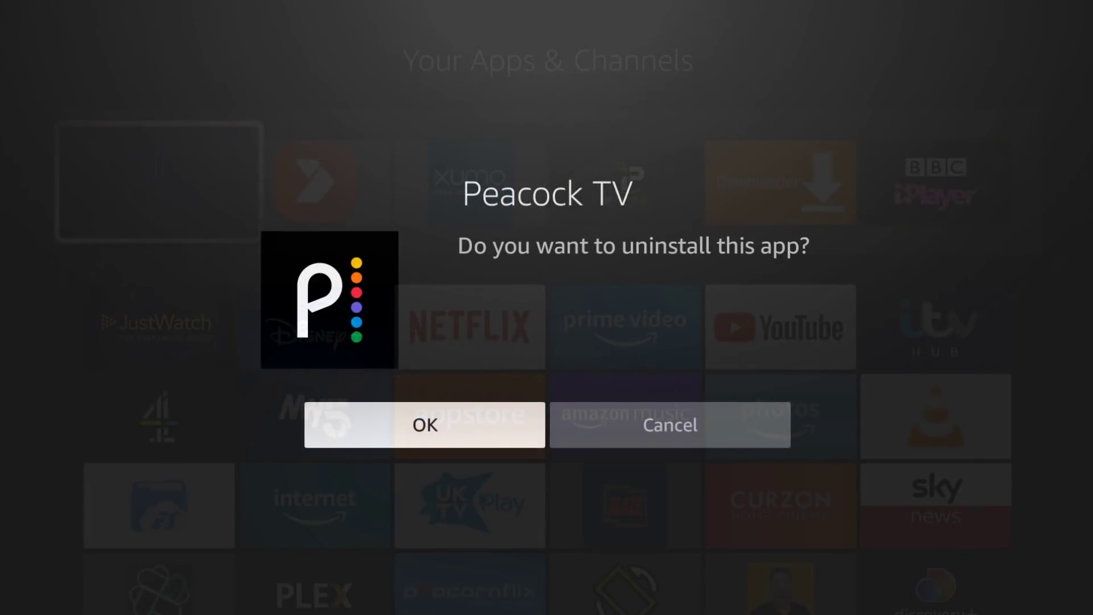
{"action": "key", "text": "Return"}
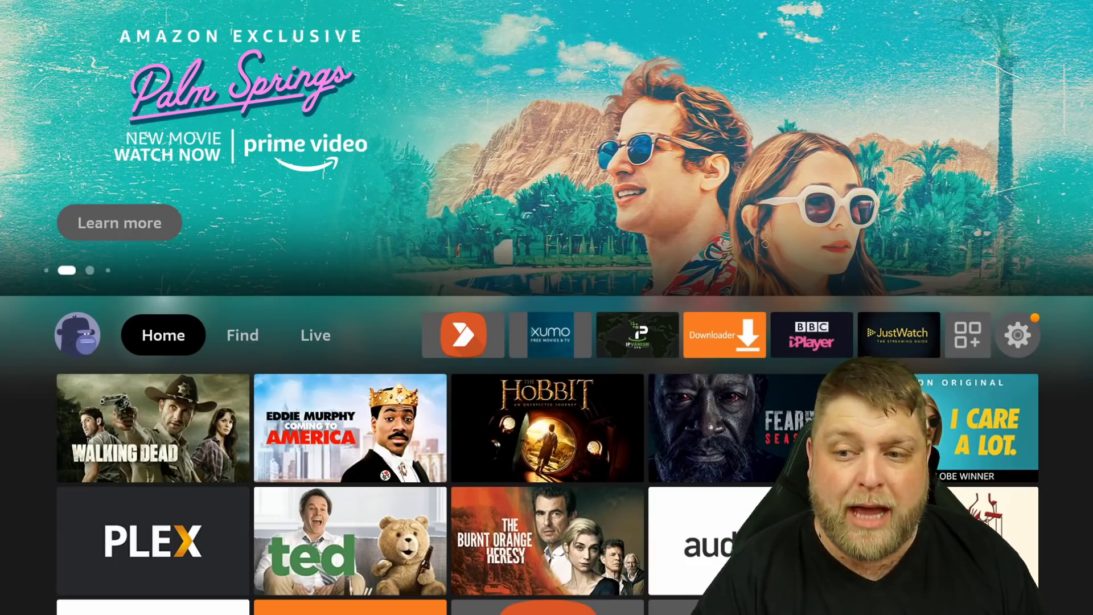
Switch to Aptoide TV and go to its Discover section
{"action": "key", "text": "Right"}
{"action": "key", "text": "Right"}
{"action": "key", "text": "Right"}
{"action": "key", "text": "Return"}
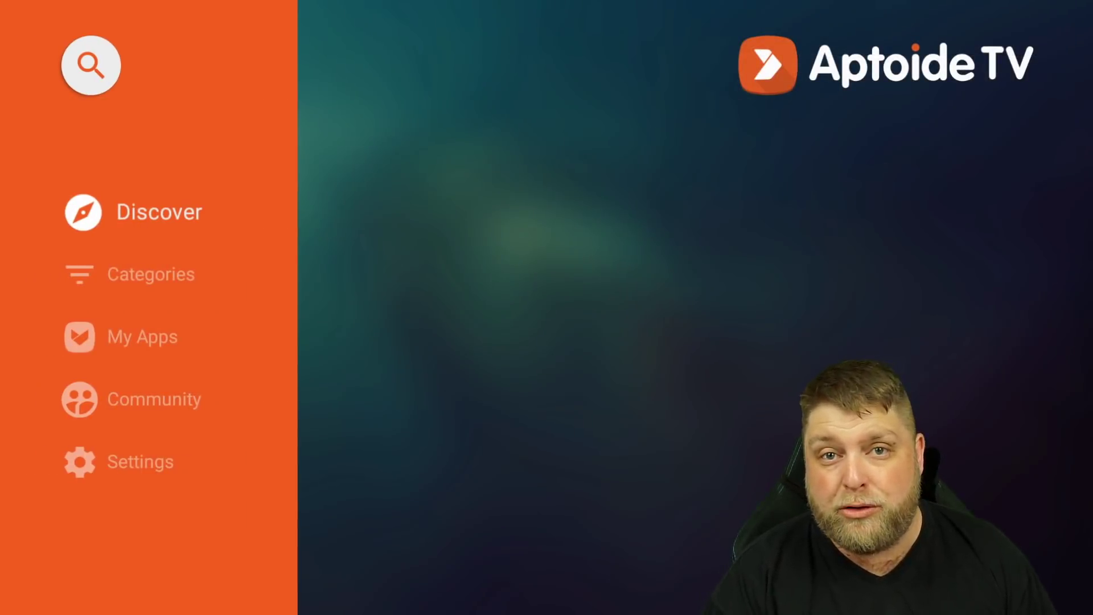
{"action": "key", "text": "Up"}
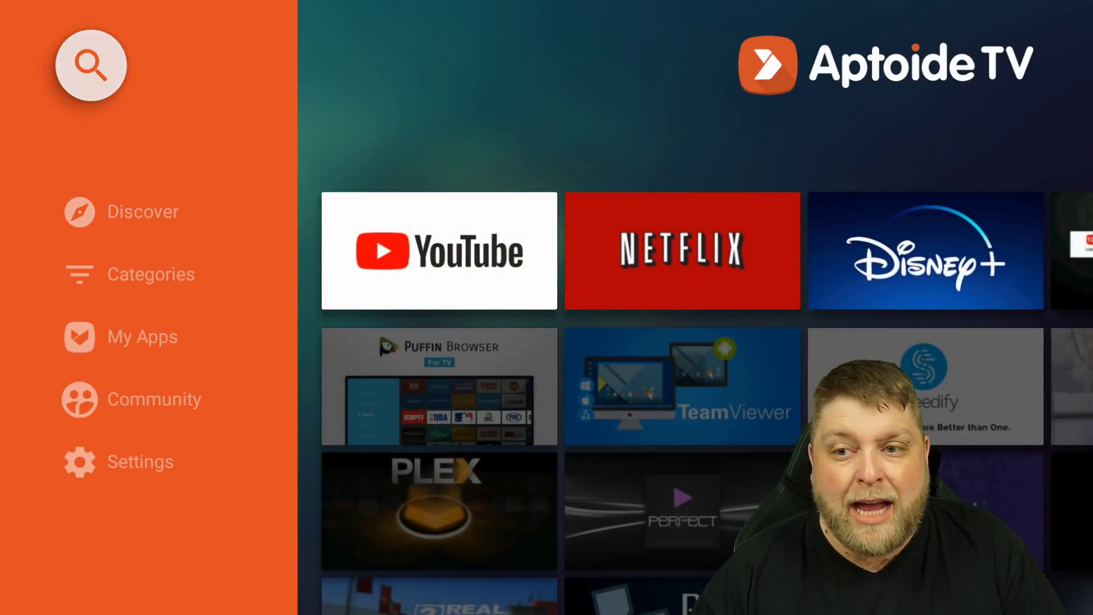
{"action": "key", "text": "Down"}
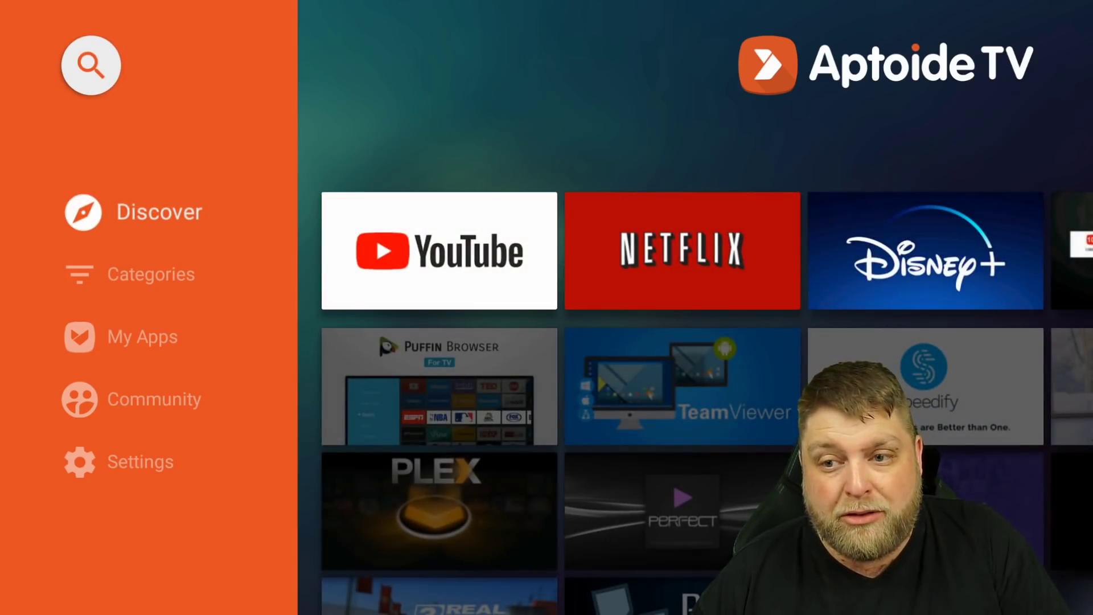
Find Peacock TV among the Top Apps in Aptoide TV and open its details page
{"action": "key", "text": "Right"}
{"action": "key", "text": "Right"}
{"action": "key", "text": "Right"}
{"action": "key", "text": "Right"}
{"action": "key", "text": "Right"}
{"action": "key", "text": "Right"}
{"action": "key", "text": "Right"}
{"action": "key", "text": "Right"}
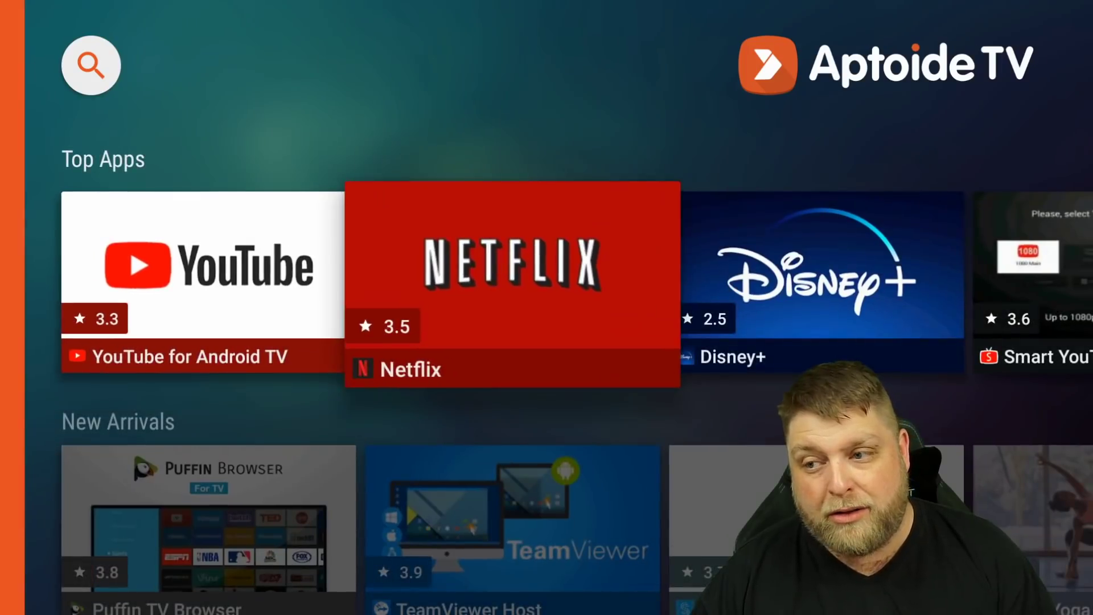
{"action": "key", "text": "Right"}
{"action": "key", "text": "Right"}
{"action": "key", "text": "Right"}
{"action": "key", "text": "Right"}
{"action": "key", "text": "Right"}
{"action": "key", "text": "Right"}
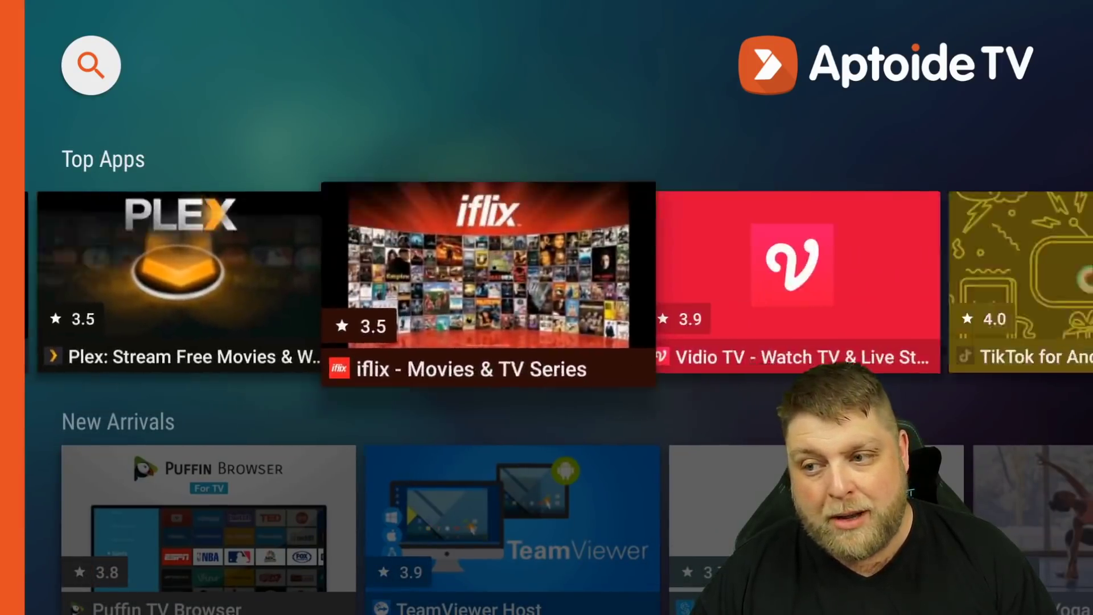
{"action": "key", "text": "Return"}
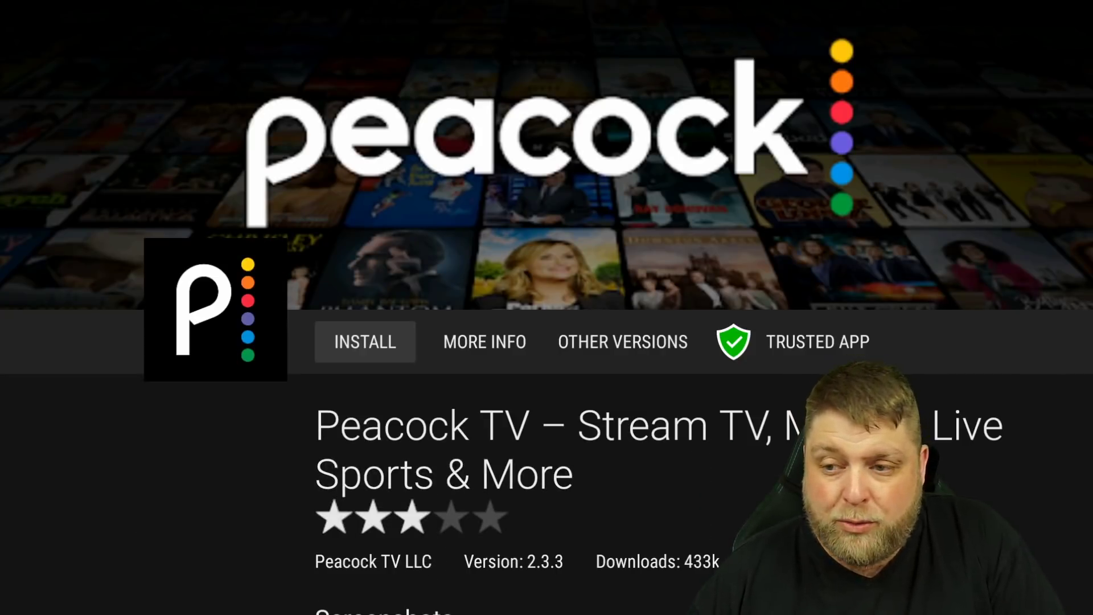
Review the other available versions of Peacock TV and return to its details page
{"action": "key", "text": "Right"}
{"action": "key", "text": "Right"}
{"action": "key", "text": "Return"}
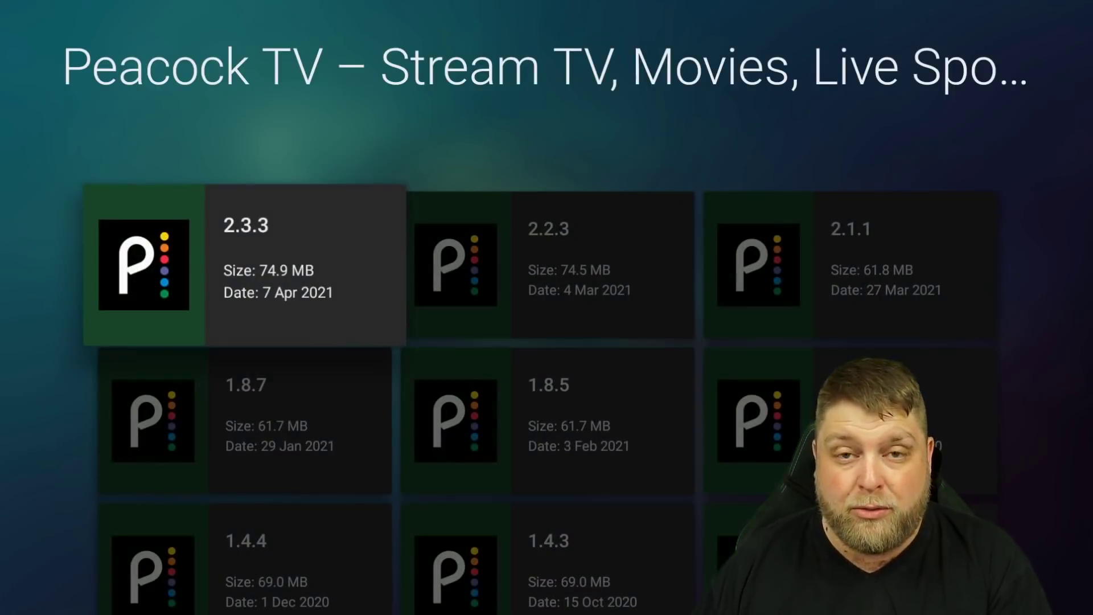
{"action": "key", "text": "Right"}
{"action": "key", "text": "Right"}
{"action": "key", "text": "Down"}
{"action": "key", "text": "Escape"}
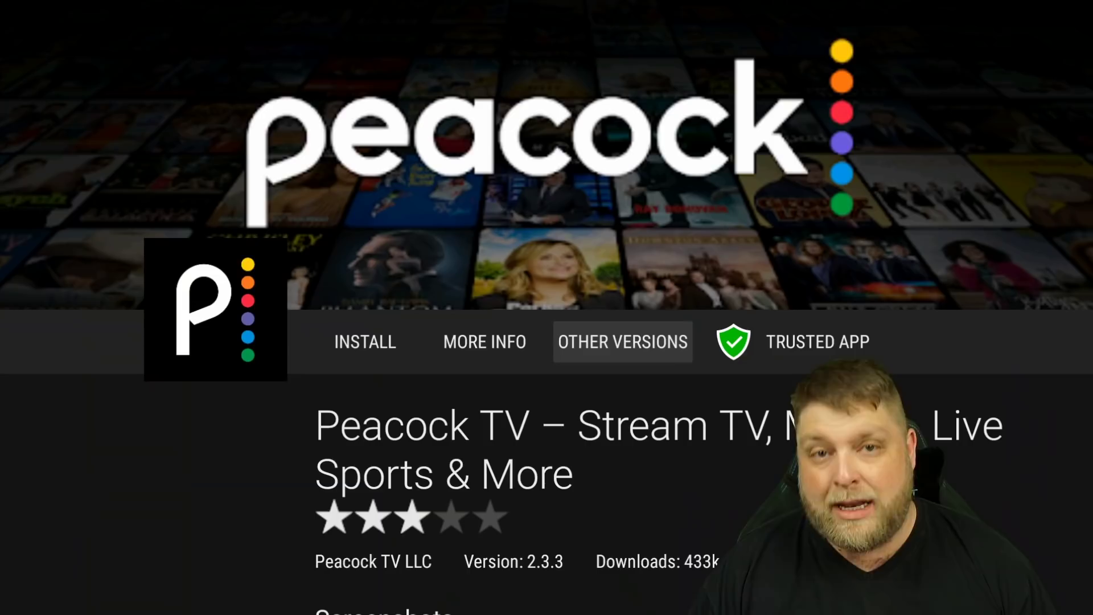
Install Peacock TV from its details page, using Package installer just once, and finish the installation
{"action": "key", "text": "Left"}
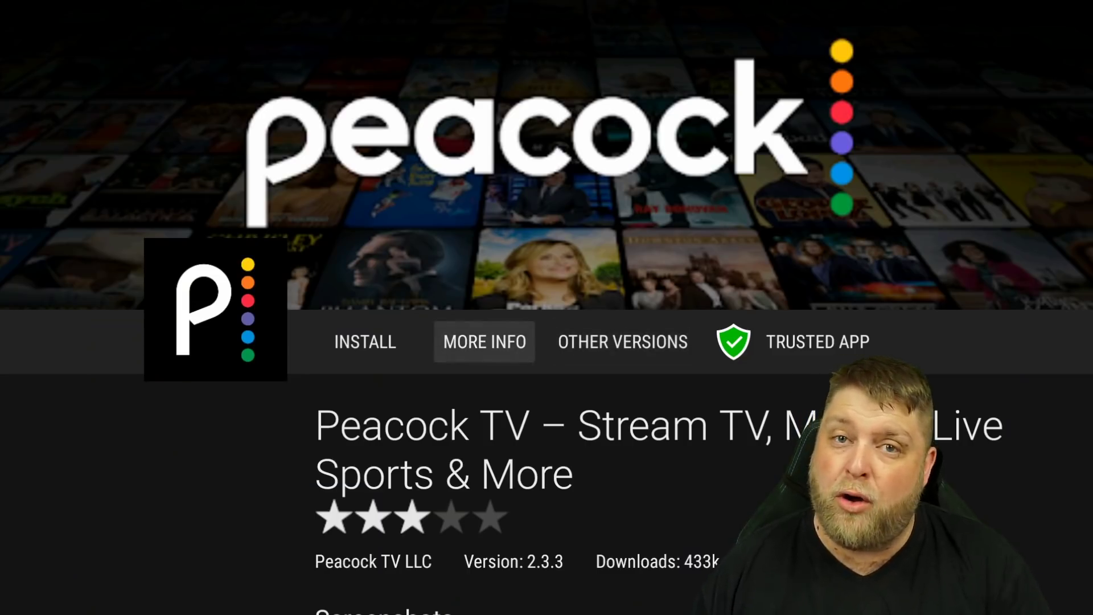
{"action": "key", "text": "Left"}
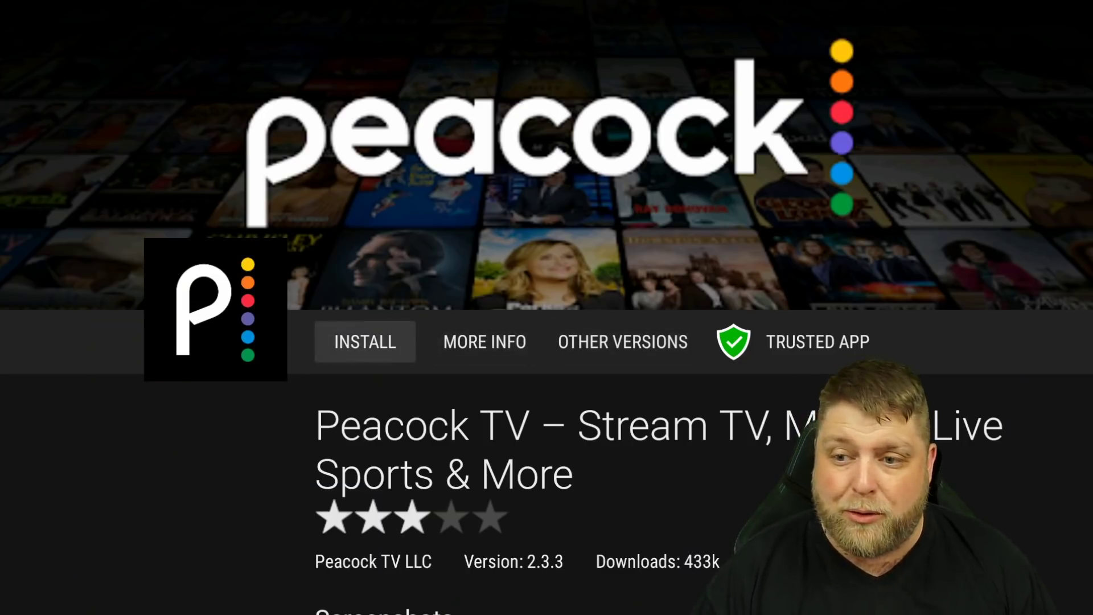
{"action": "key", "text": "Return"}
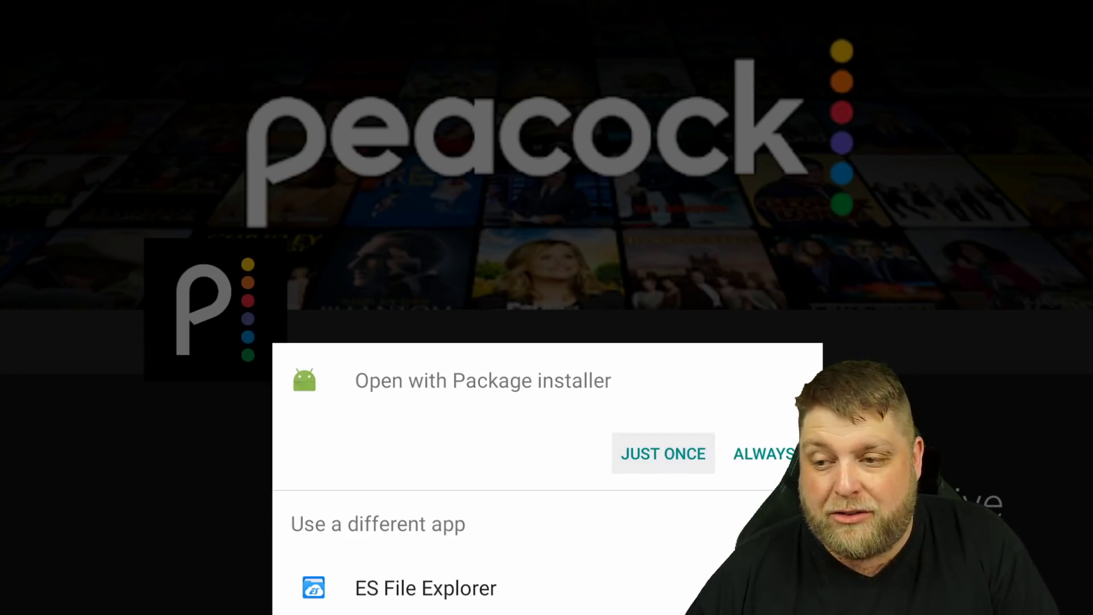
{"action": "key", "text": "Return"}
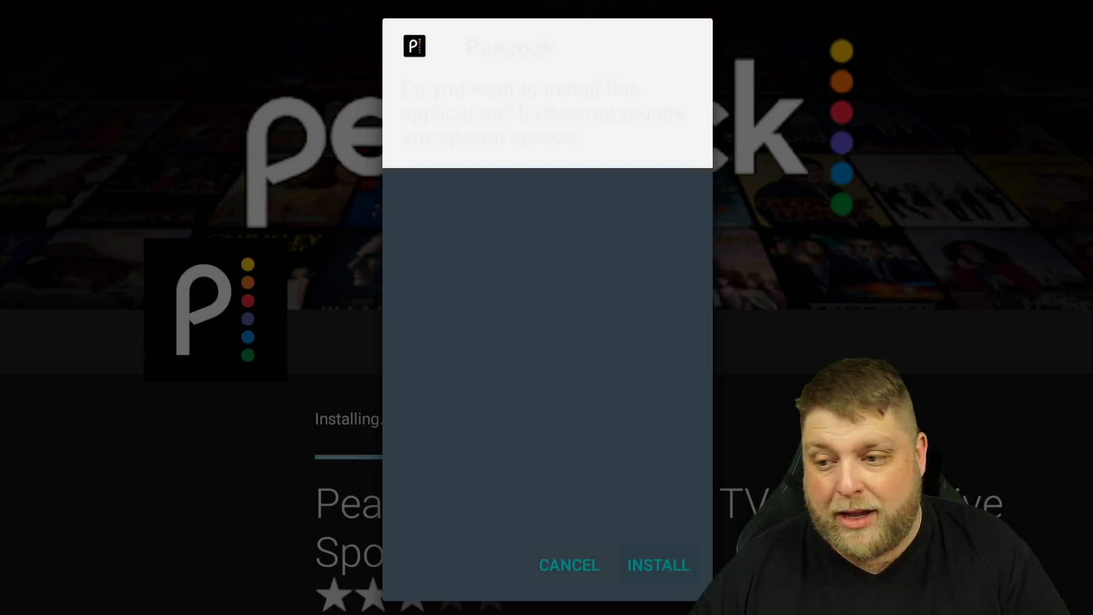
{"action": "key", "text": "Return"}
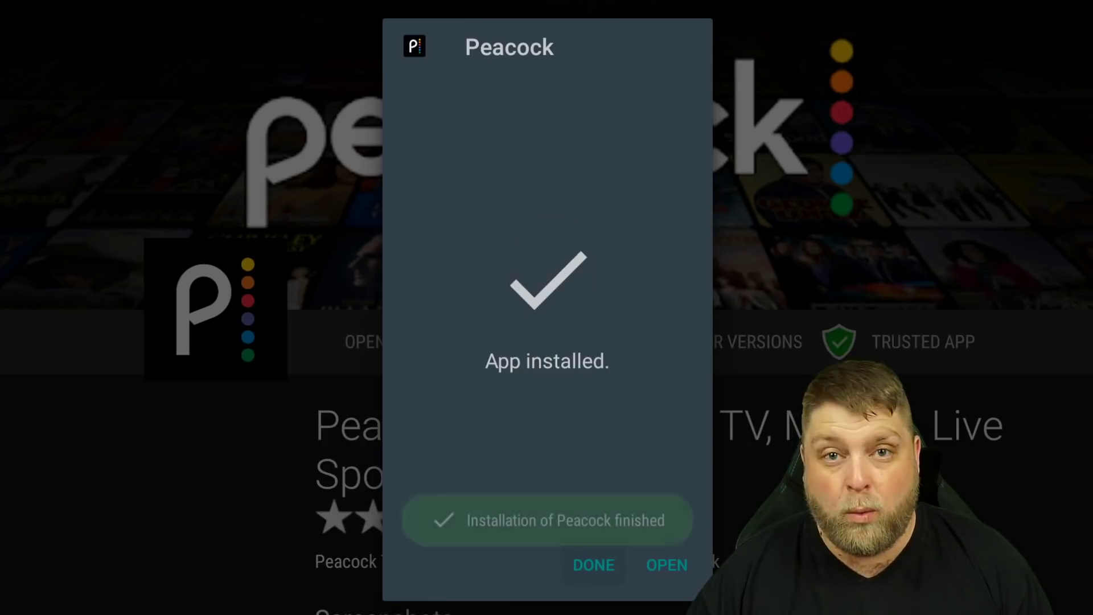
{"action": "key", "text": "Return"}
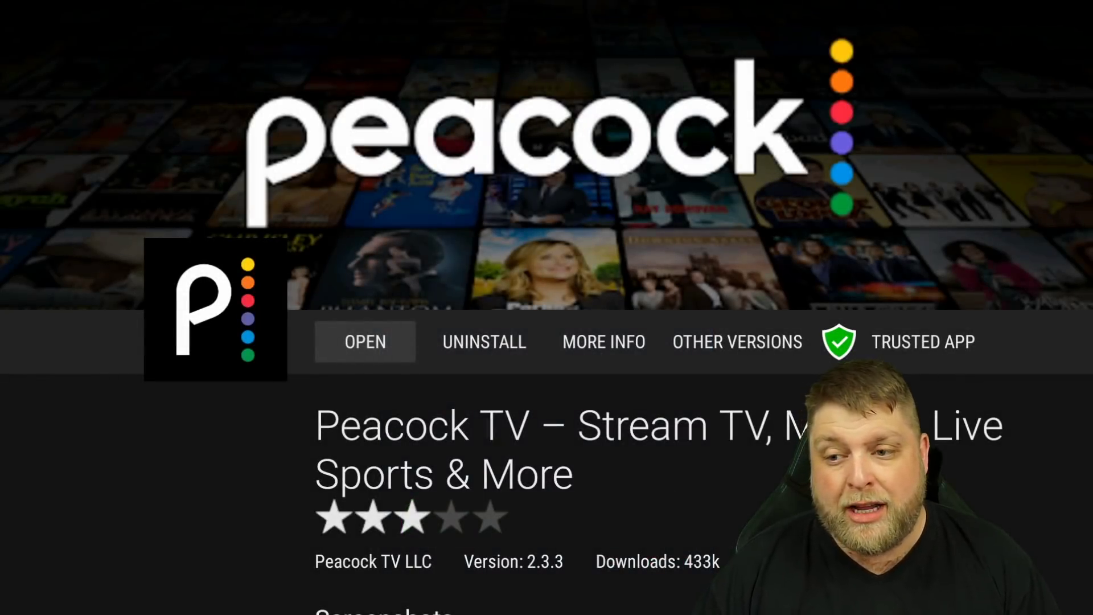
Return to the Fire TV home screen and bring up the complete Your Apps & Channels list again
{"action": "key", "text": "Return"}
{"action": "key", "text": "Home"}
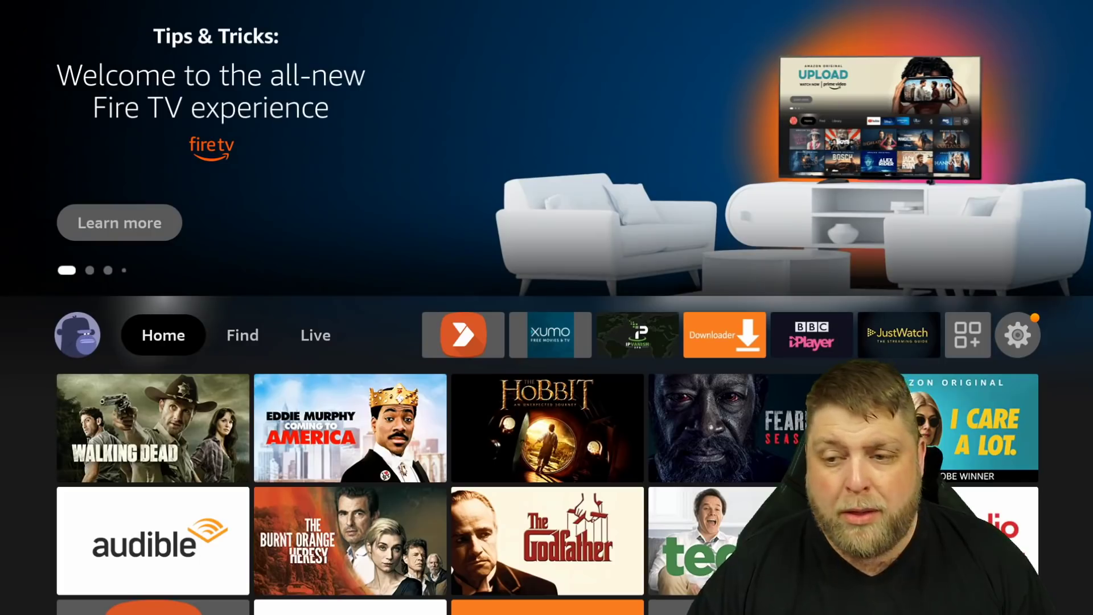
{"action": "key", "text": "Right"}
{"action": "key", "text": "Right"}
{"action": "key", "text": "Right"}
{"action": "key", "text": "Right"}
{"action": "key", "text": "Right"}
{"action": "key", "text": "Right"}
{"action": "key", "text": "Right"}
{"action": "key", "text": "Right"}
{"action": "key", "text": "Right"}
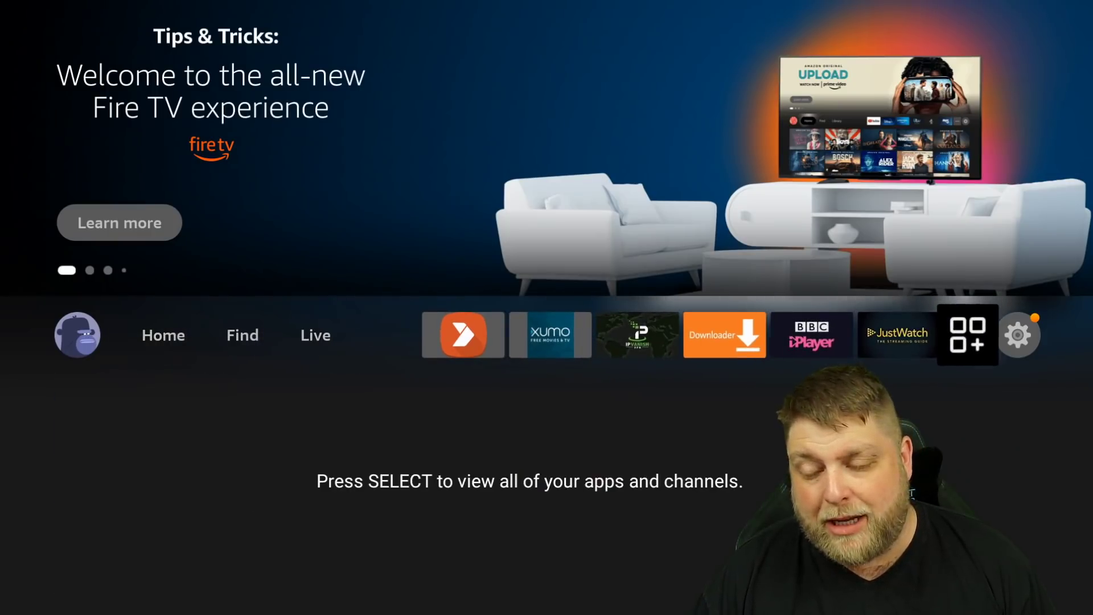
{"action": "key", "text": "Return"}
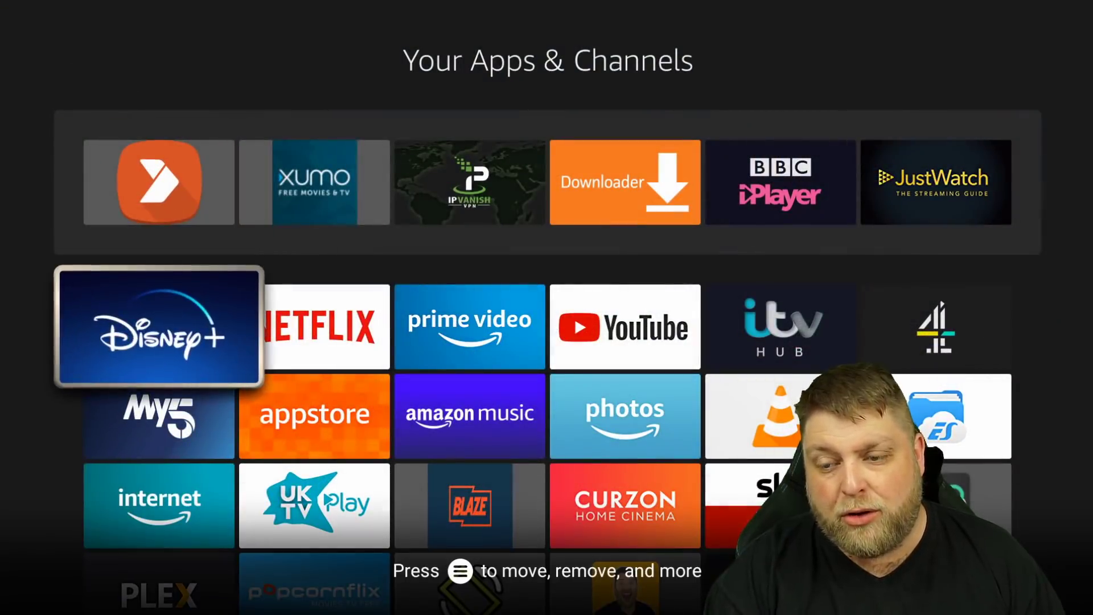
Look through the lower rows of the installed apps for the newly installed Peacock TV
{"action": "key", "text": "Down"}
{"action": "key", "text": "Down"}
{"action": "key", "text": "Down"}
{"action": "key", "text": "Down"}
{"action": "key", "text": "Down"}
{"action": "key", "text": "Down"}
{"action": "key", "text": "Right"}
{"action": "key", "text": "Right"}
{"action": "key", "text": "Right"}
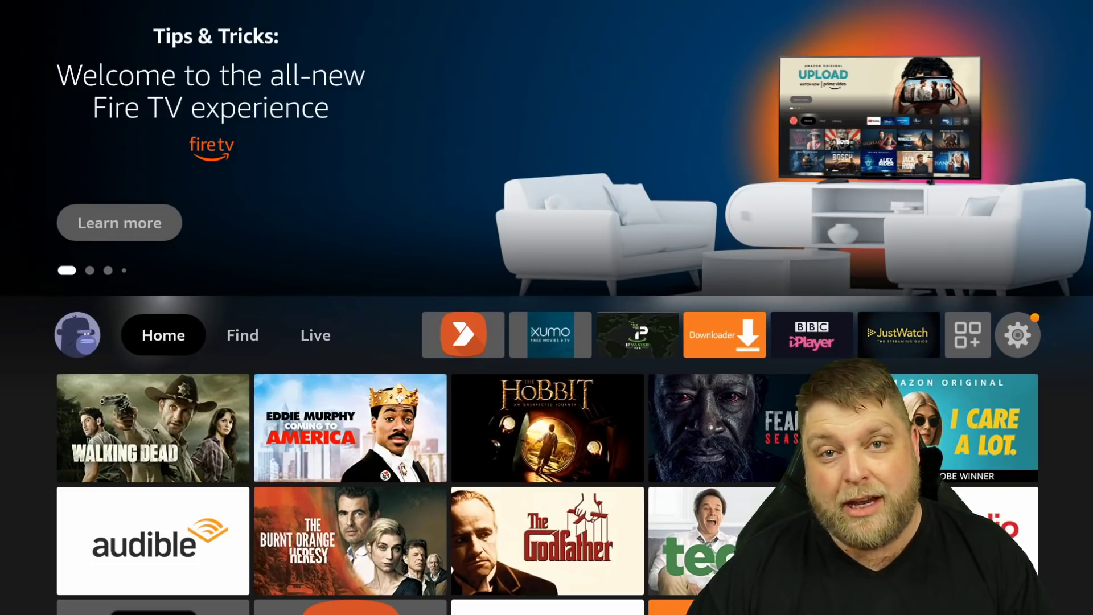
Launch the Downloader app from the home screen
{"action": "key", "text": "Right"}
{"action": "key", "text": "Right"}
{"action": "key", "text": "Right"}
{"action": "key", "text": "Right"}
{"action": "key", "text": "Right"}
{"action": "key", "text": "Right"}
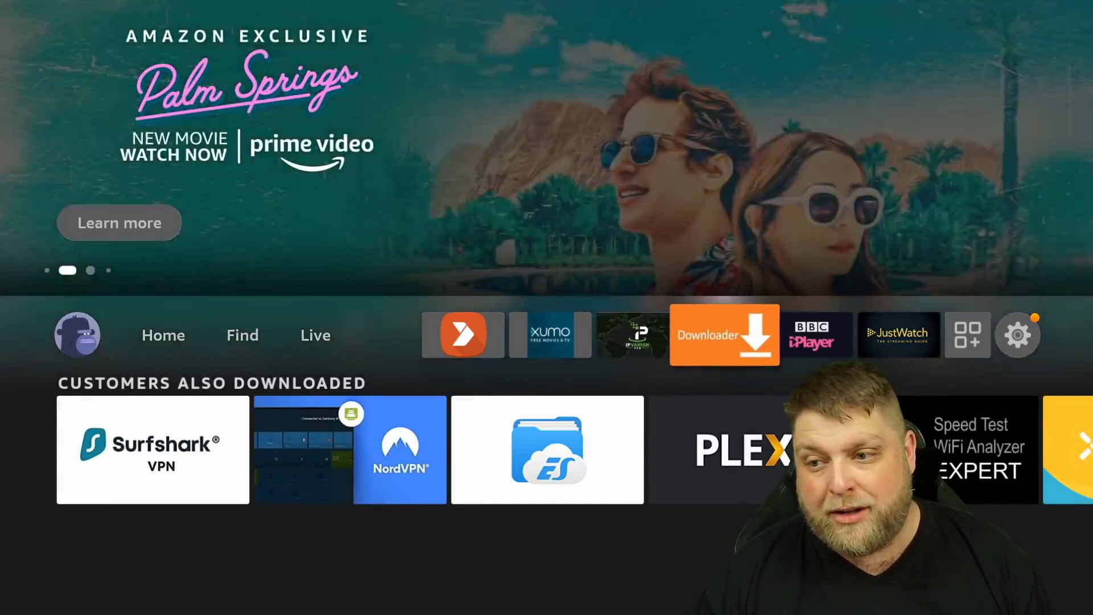
{"action": "key", "text": "Return"}
Enter the web address letscrackon.org in Downloader and load the site
{"action": "key", "text": "Up"}
{"action": "key", "text": "Return"}
{"action": "key", "text": "Right"}
{"action": "key", "text": "Right"}
{"action": "key", "text": "Down"}
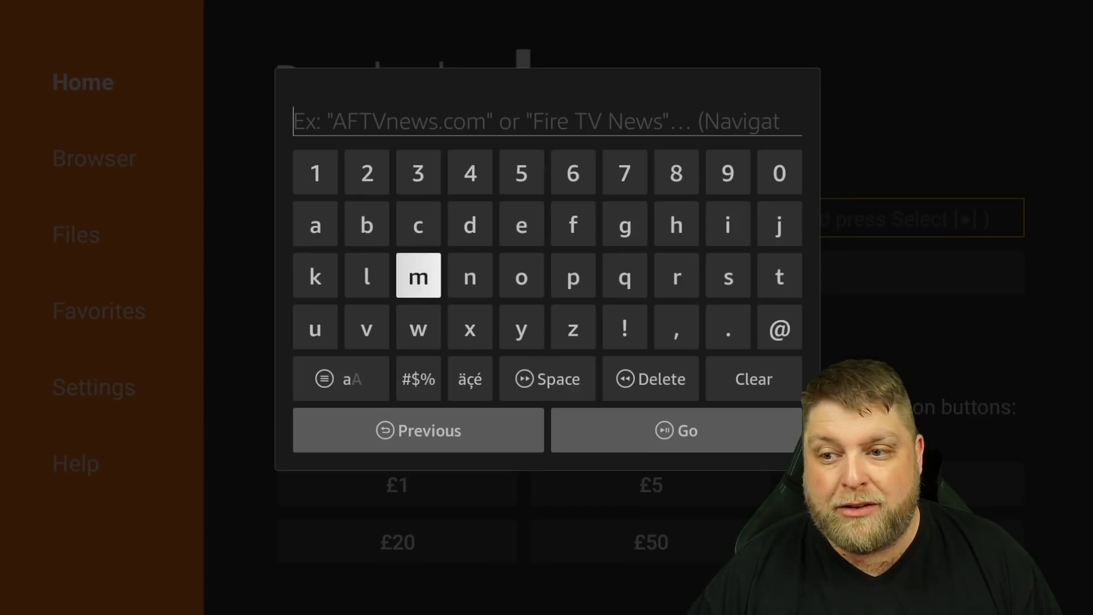
{"action": "key", "text": "Left"}
{"action": "key", "text": "Return"}
{"action": "key", "text": "Right"}
{"action": "key", "text": "Right"}
{"action": "key", "text": "Right"}
{"action": "key", "text": "Up"}
{"action": "key", "text": "Return"}
{"action": "key", "text": "Right"}
{"action": "key", "text": "Right"}
{"action": "key", "text": "Right"}
{"action": "key", "text": "Right"}
{"action": "key", "text": "Right"}
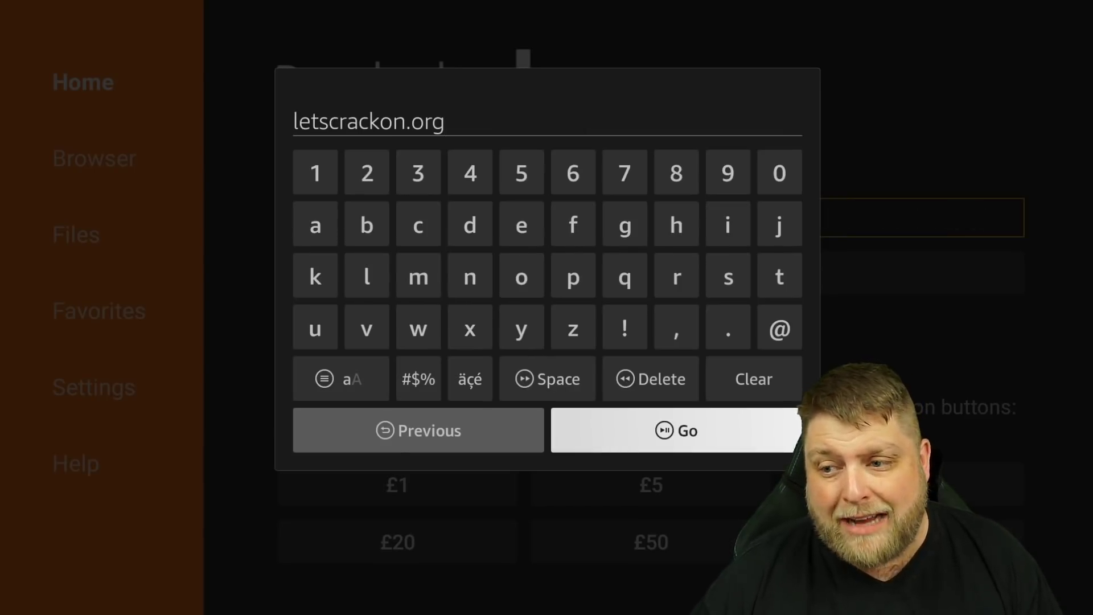
{"action": "key", "text": "Return"}
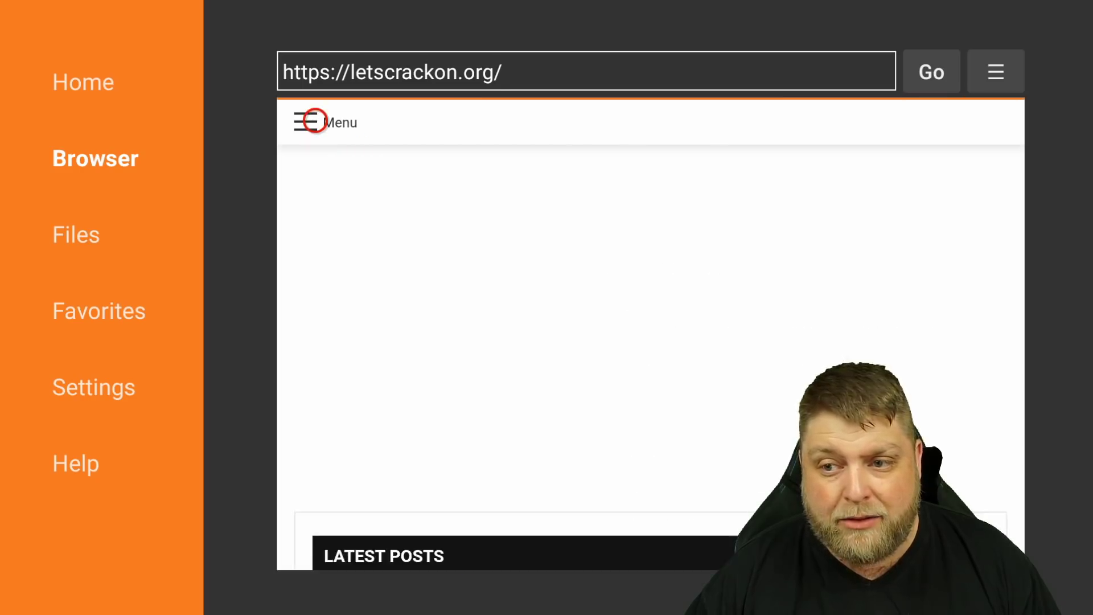
Go to the Downloads page of letscrackon.org through the site's navigation and close the full-page ad
{"action": "left_click", "coordinate": [315, 121]}
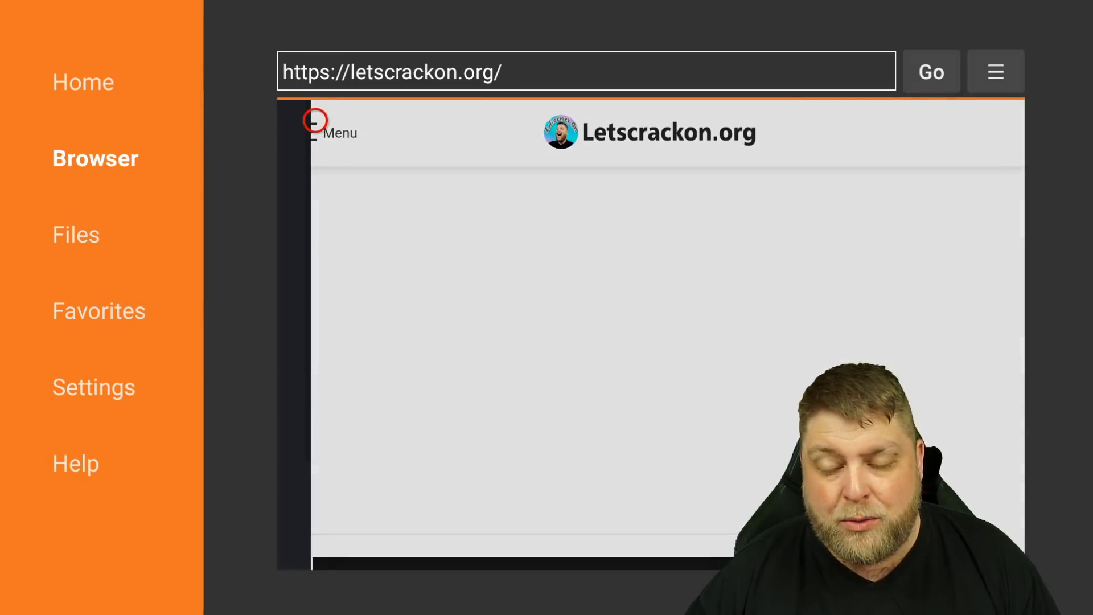
{"action": "left_click", "coordinate": [462, 274]}
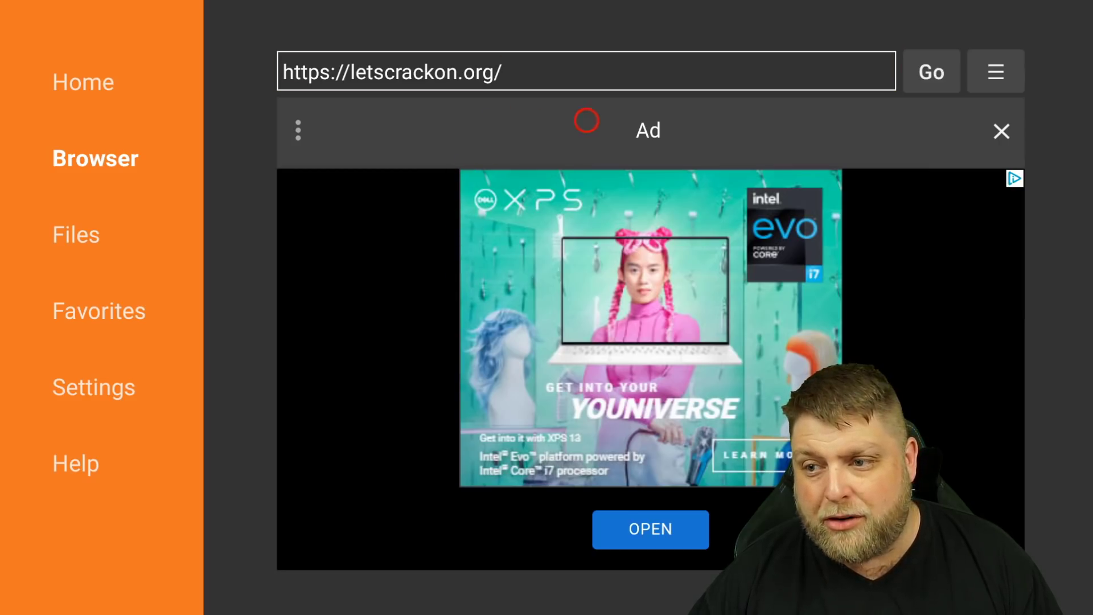
{"action": "left_click", "coordinate": [1001, 121]}
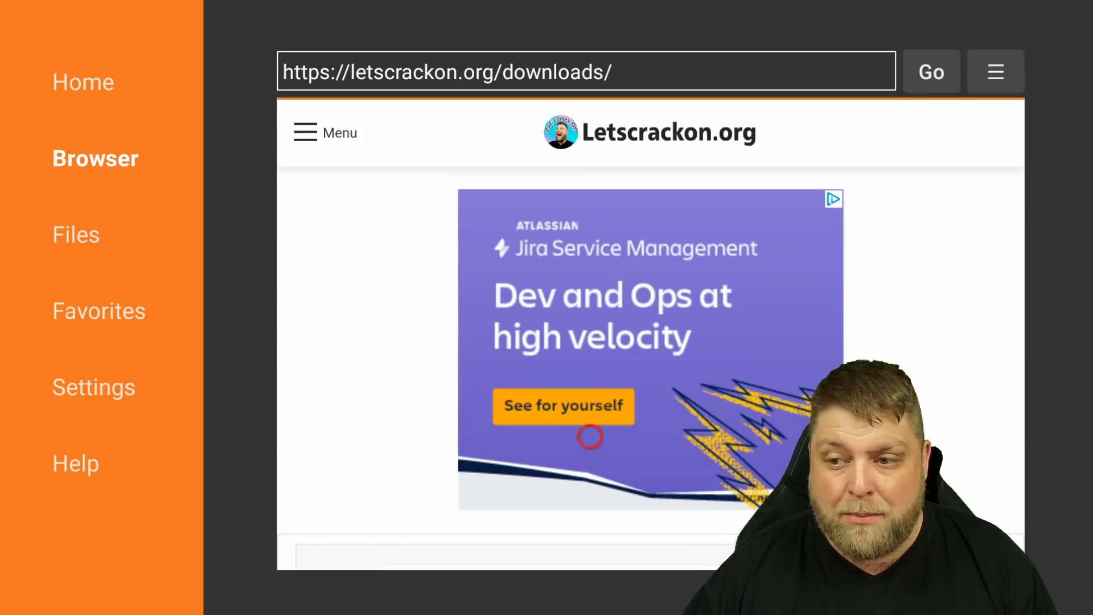
Download the Peacock TV APK from the app list on the Downloads page
{"action": "scroll", "coordinate": [588, 435], "scroll_direction": "down", "scroll_amount": 10}
{"action": "scroll", "coordinate": [590, 546], "scroll_direction": "down", "scroll_amount": 15}
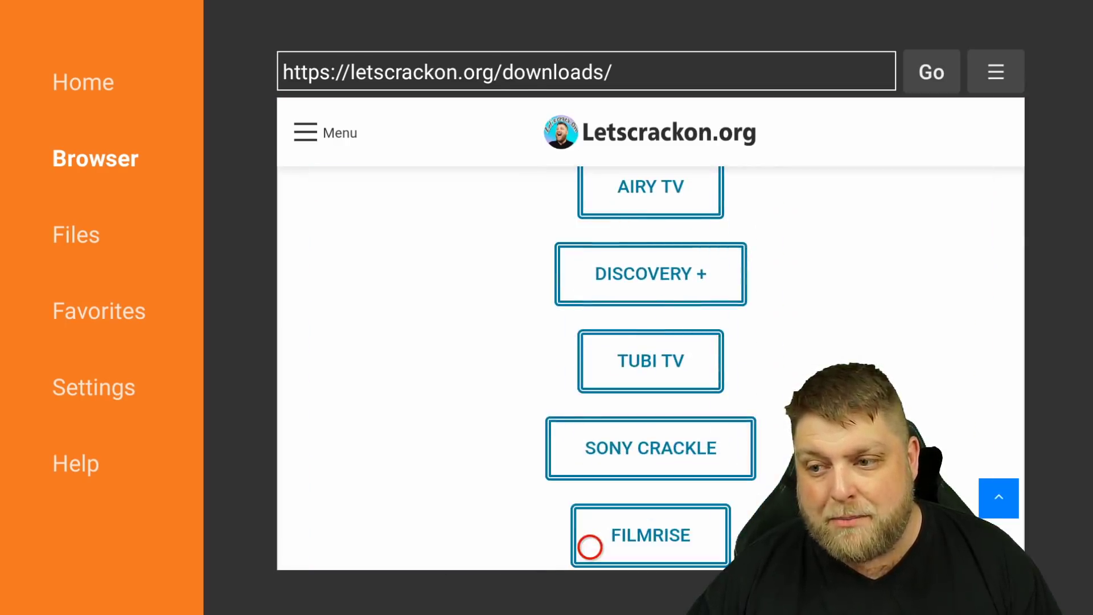
{"action": "scroll", "coordinate": [589, 546], "scroll_direction": "down", "scroll_amount": 6}
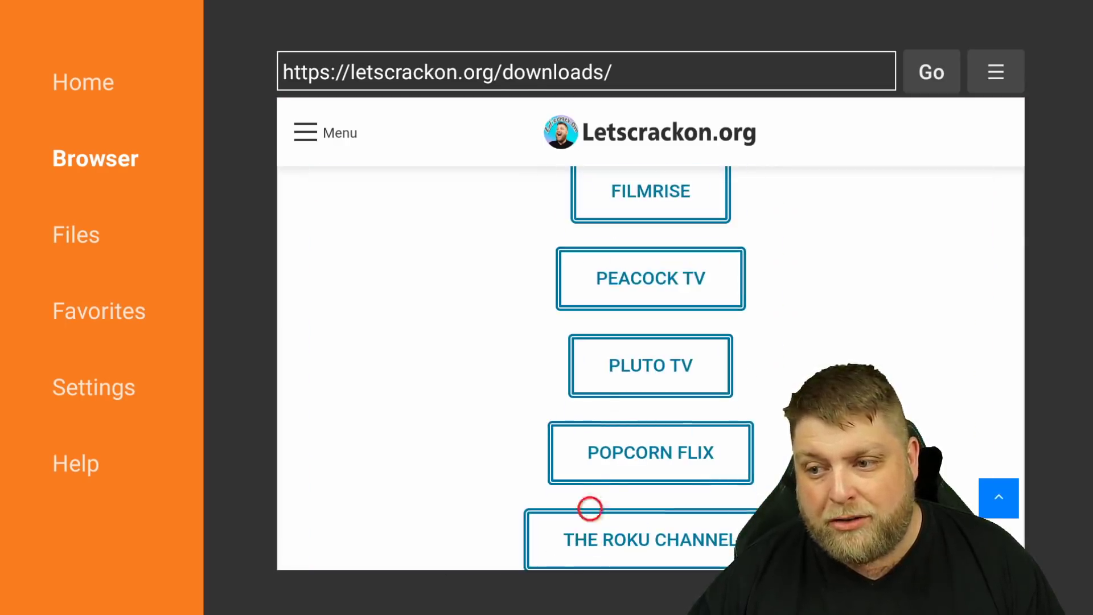
{"action": "left_click", "coordinate": [609, 307]}
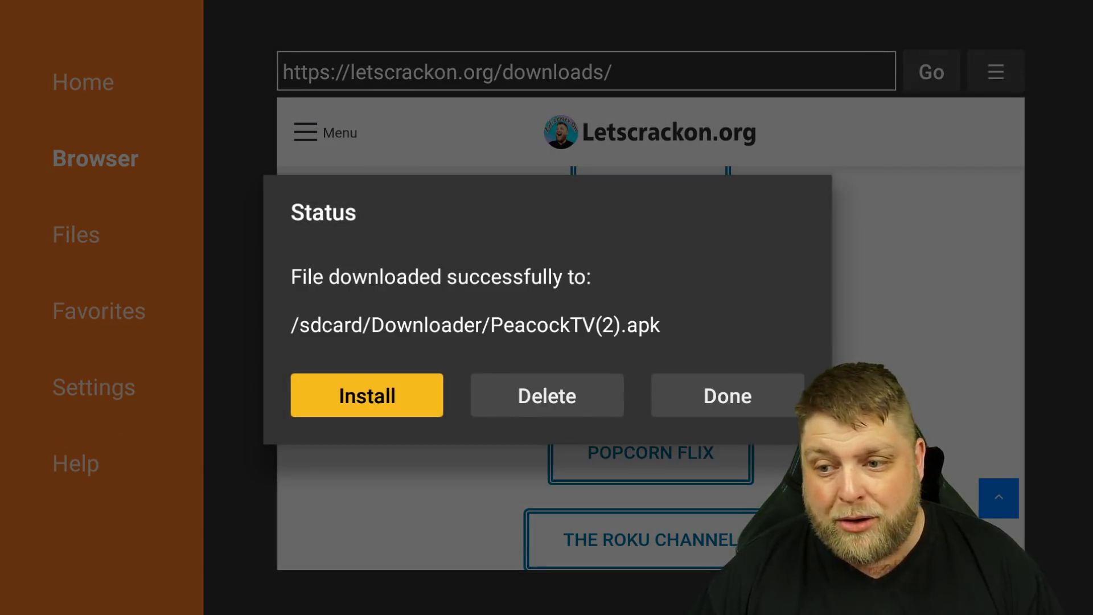
Install the downloaded Peacock TV APK and close the installer and the download status dialogs
{"action": "key", "text": "Return"}
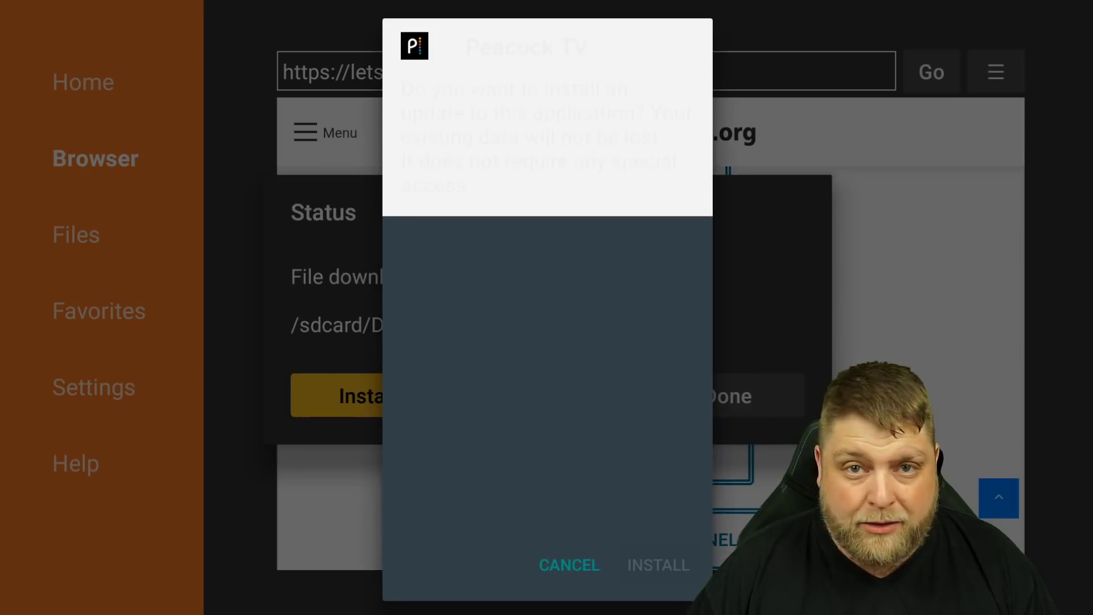
{"action": "key", "text": "Right"}
{"action": "key", "text": "Return"}
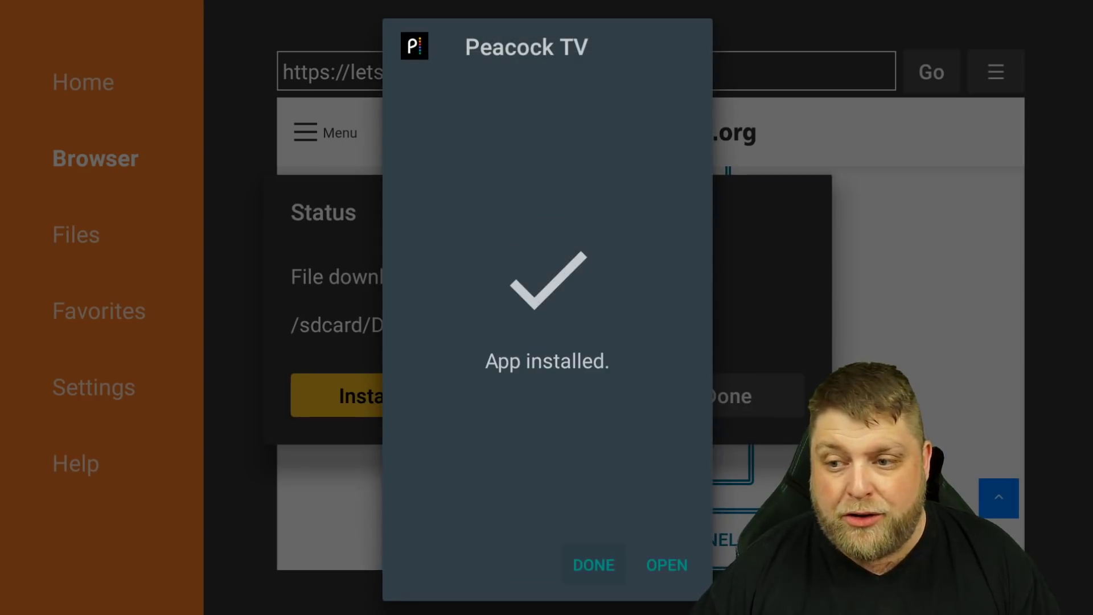
{"action": "key", "text": "Return"}
{"action": "key", "text": "Return"}
{"action": "key", "text": "Return"}
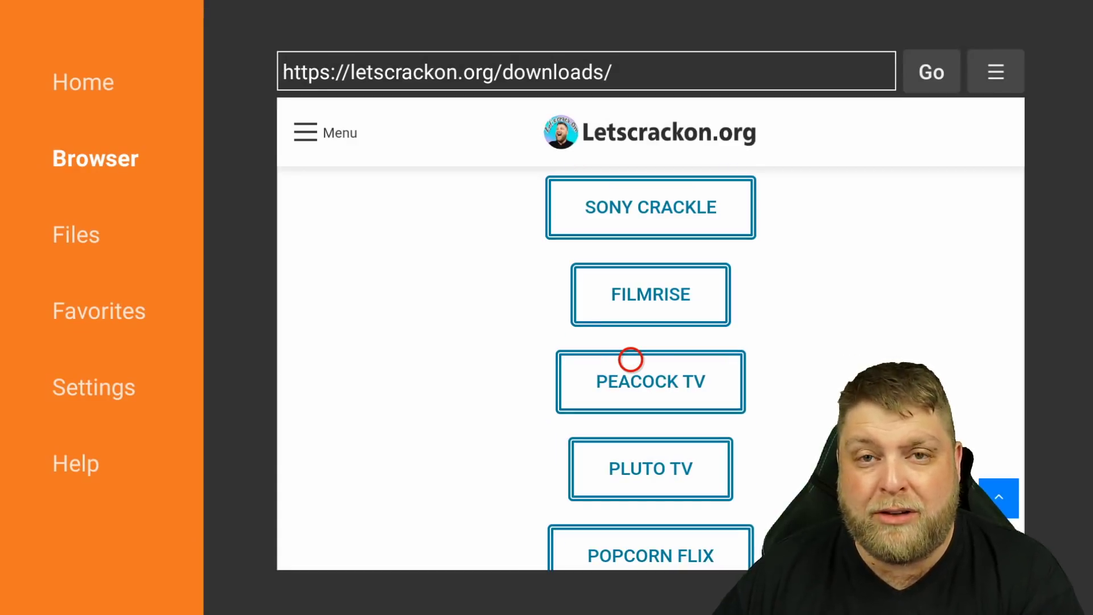
Look through the App Stores section of the Downloads page for Aptoide TV and the other stores
{"action": "scroll", "coordinate": [631, 137], "scroll_direction": "up", "scroll_amount": 15}
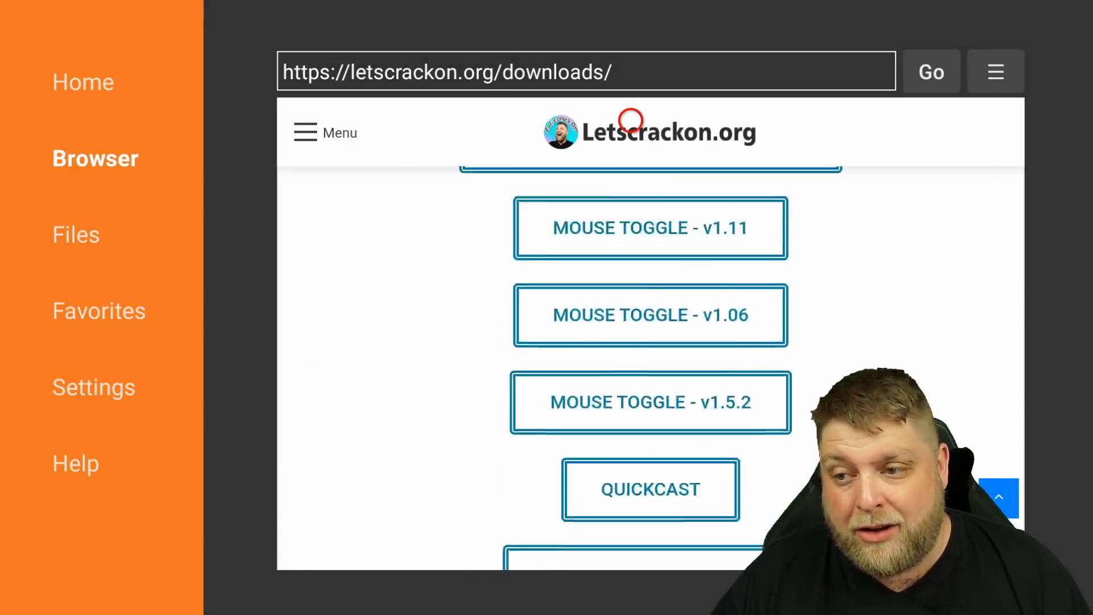
{"action": "scroll", "coordinate": [630, 120], "scroll_direction": "up", "scroll_amount": 5}
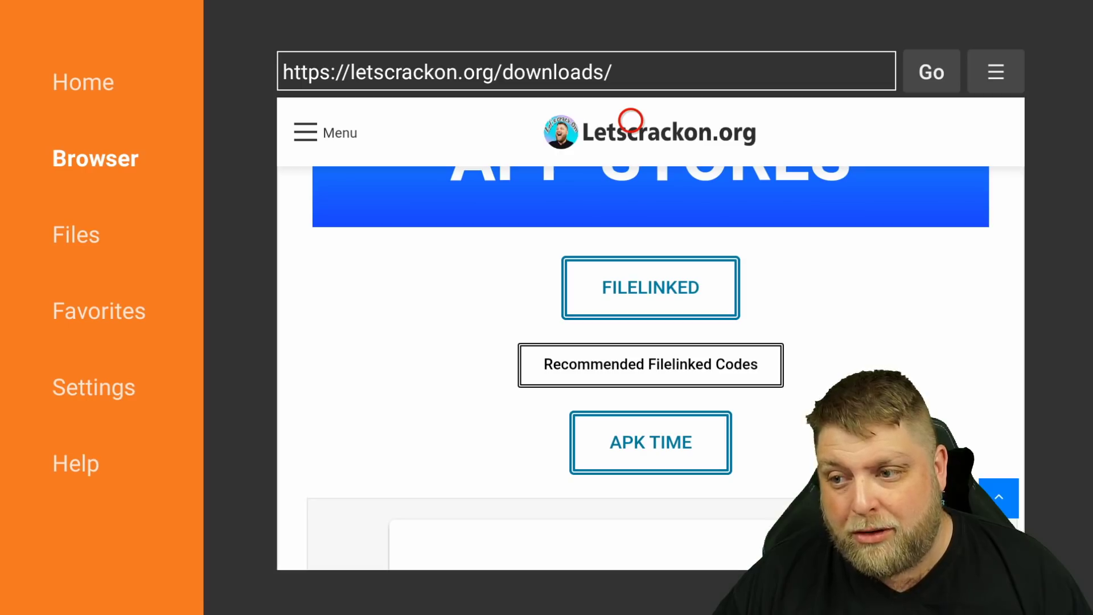
{"action": "scroll", "coordinate": [631, 121], "scroll_direction": "up", "scroll_amount": 3}
{"action": "scroll", "coordinate": [630, 541], "scroll_direction": "down", "scroll_amount": 5}
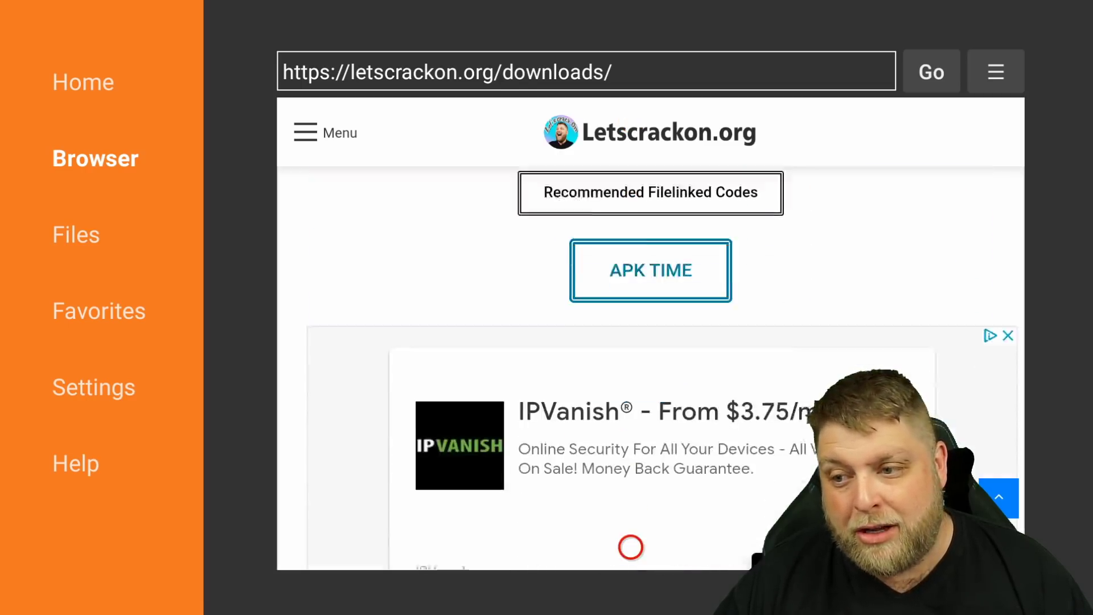
{"action": "scroll", "coordinate": [631, 547], "scroll_direction": "down", "scroll_amount": 5}
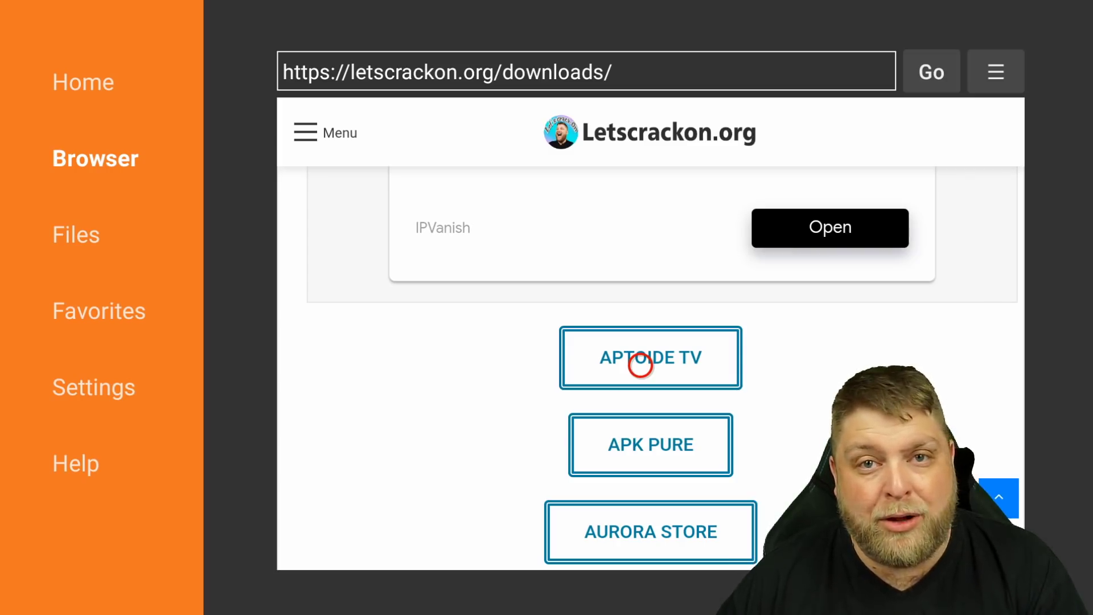
{"action": "scroll", "coordinate": [640, 365], "scroll_direction": "down", "scroll_amount": 10}
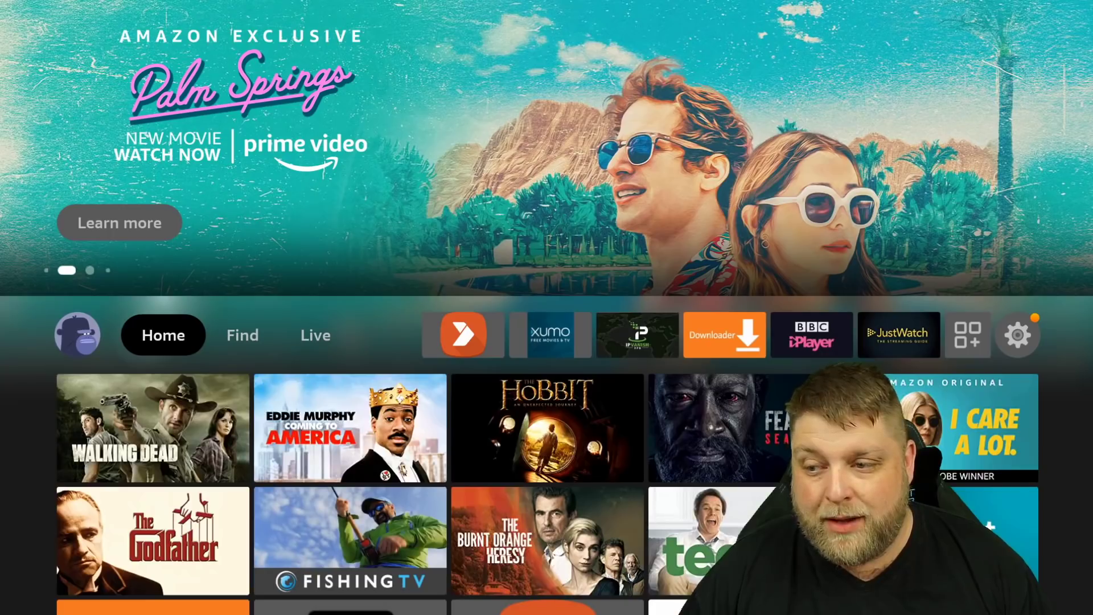
Open the full list of installed apps and channels from the home screen
{"action": "key", "text": "Right"}
{"action": "key", "text": "Right"}
{"action": "key", "text": "Right"}
{"action": "key", "text": "Right"}
{"action": "key", "text": "Right"}
{"action": "key", "text": "Right"}
{"action": "key", "text": "Right"}
{"action": "key", "text": "Right"}
{"action": "key", "text": "Right"}
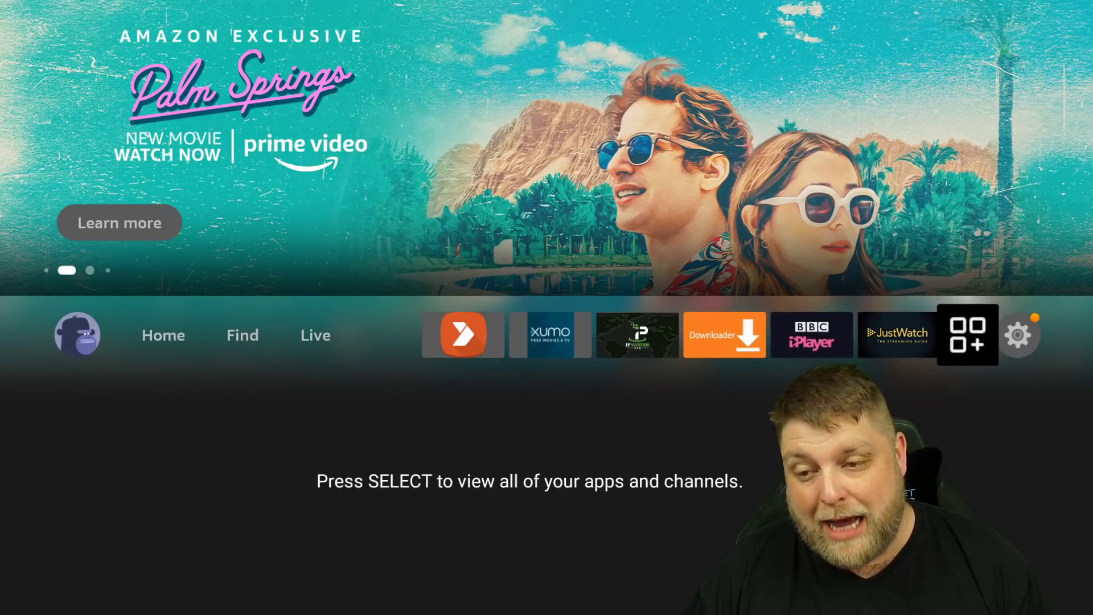
{"action": "key", "text": "Return"}
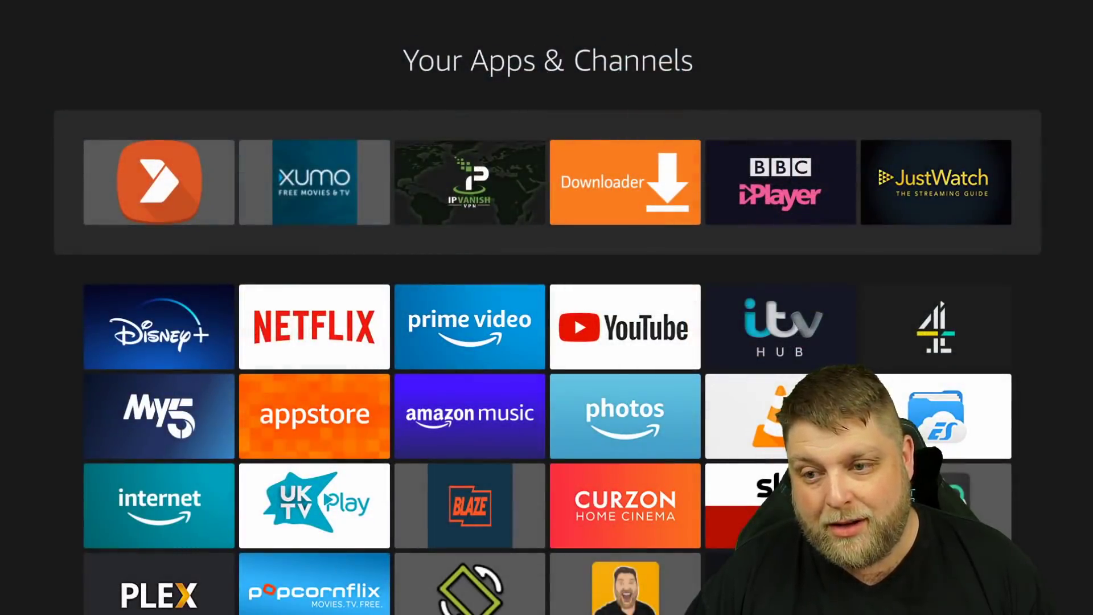
Move Peacock TV to the front of Your Apps & Channels and return to the home screen
{"action": "key", "text": "Down"}
{"action": "key", "text": "Down"}
{"action": "key", "text": "Down"}
{"action": "key", "text": "Down"}
{"action": "key", "text": "Left"}
{"action": "key", "text": "Left"}
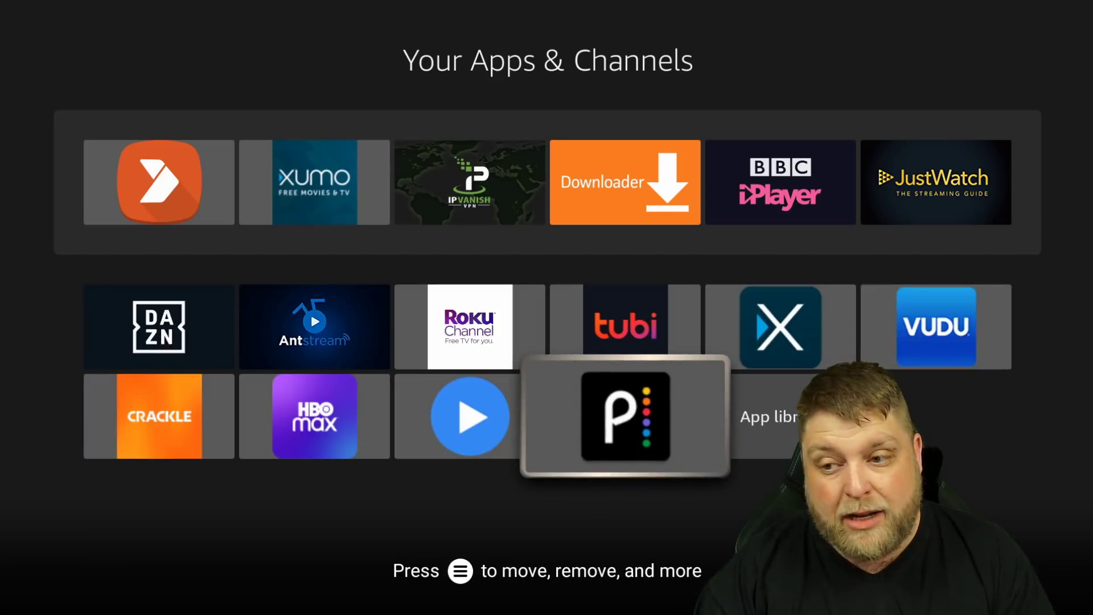
{"action": "key", "text": "Menu"}
{"action": "key", "text": "Down"}
{"action": "key", "text": "Return"}
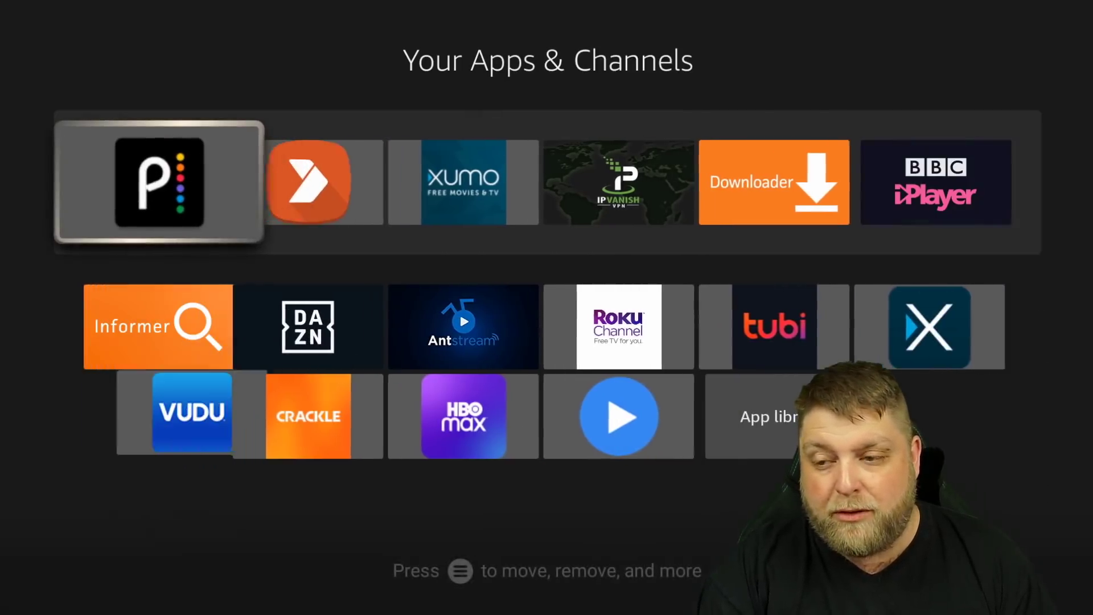
{"action": "key", "text": "Escape"}
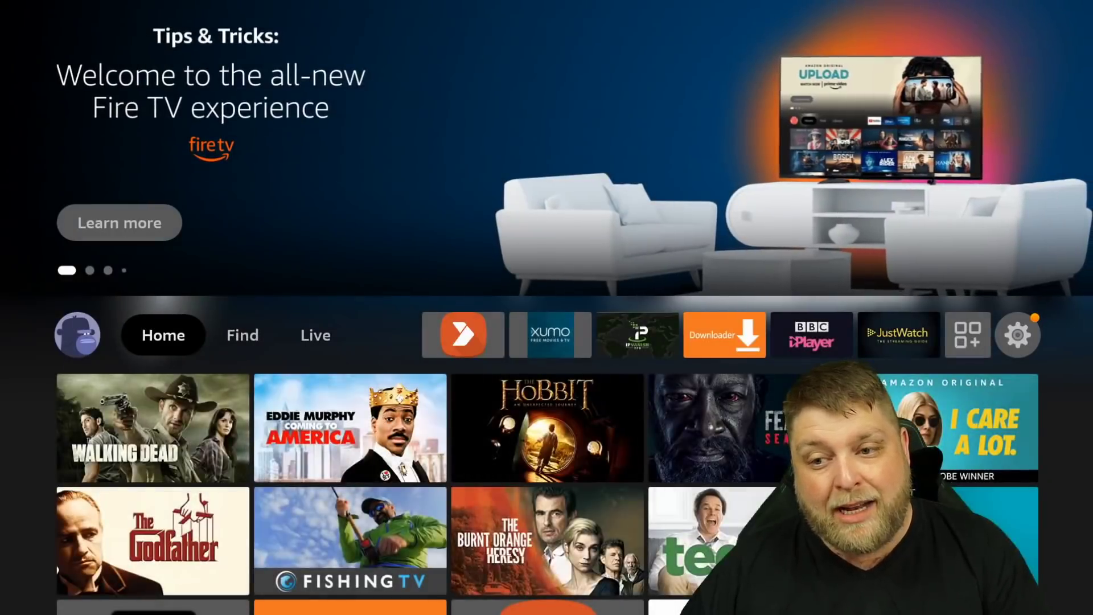
Go past the Peacock TV app on the home screen to the Fire TV settings
{"action": "key", "text": "Right"}
{"action": "key", "text": "Right"}
{"action": "key", "text": "Right"}
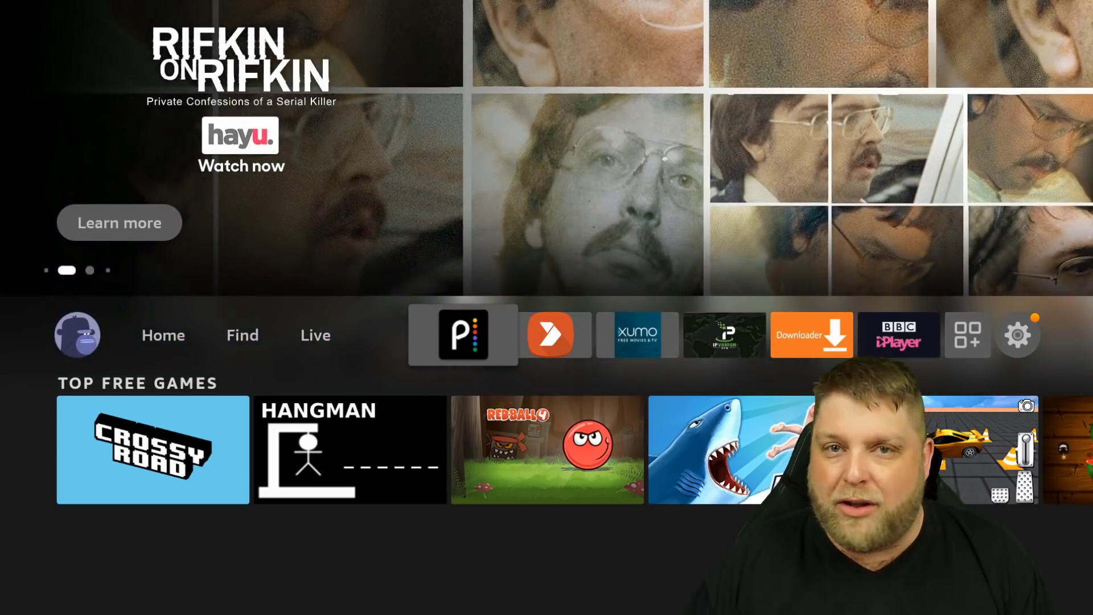
{"action": "key", "text": "Right"}
{"action": "key", "text": "Right"}
{"action": "key", "text": "Right"}
{"action": "key", "text": "Right"}
{"action": "key", "text": "Right"}
{"action": "key", "text": "Right"}
{"action": "key", "text": "Right"}
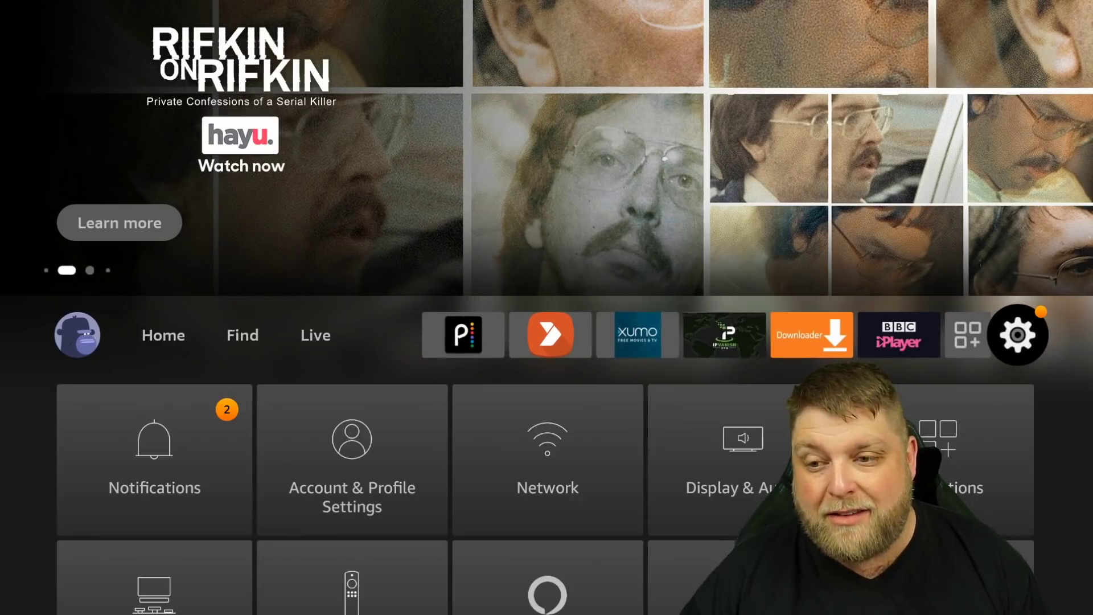
Turn on Text Banner in the Accessibility settings and close its tutorial
{"action": "key", "text": "Down"}
{"action": "key", "text": "Down"}
{"action": "key", "text": "Down"}
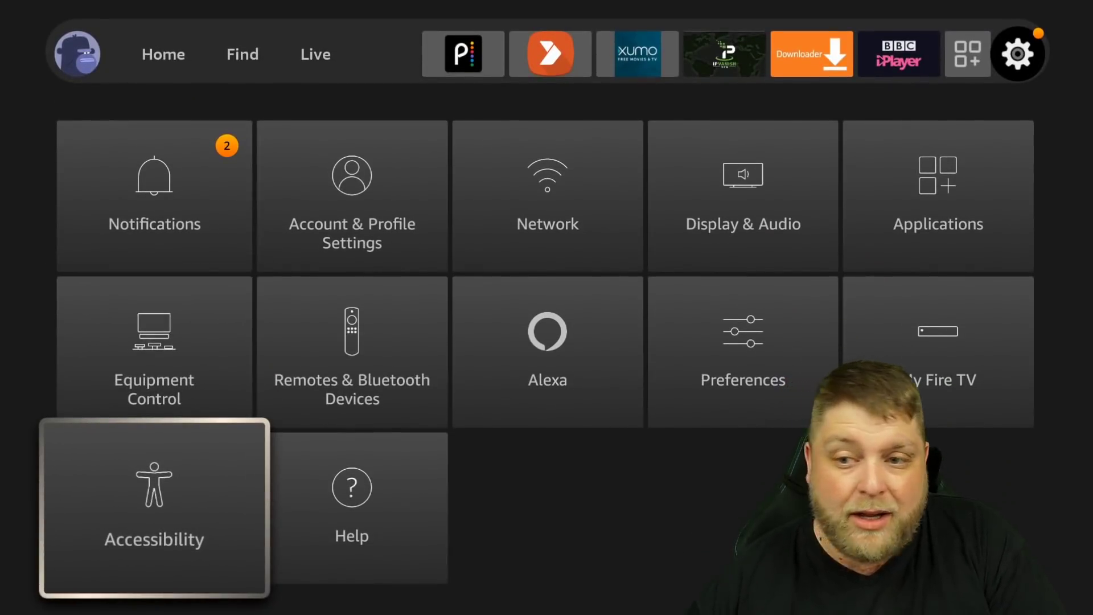
{"action": "key", "text": "Return"}
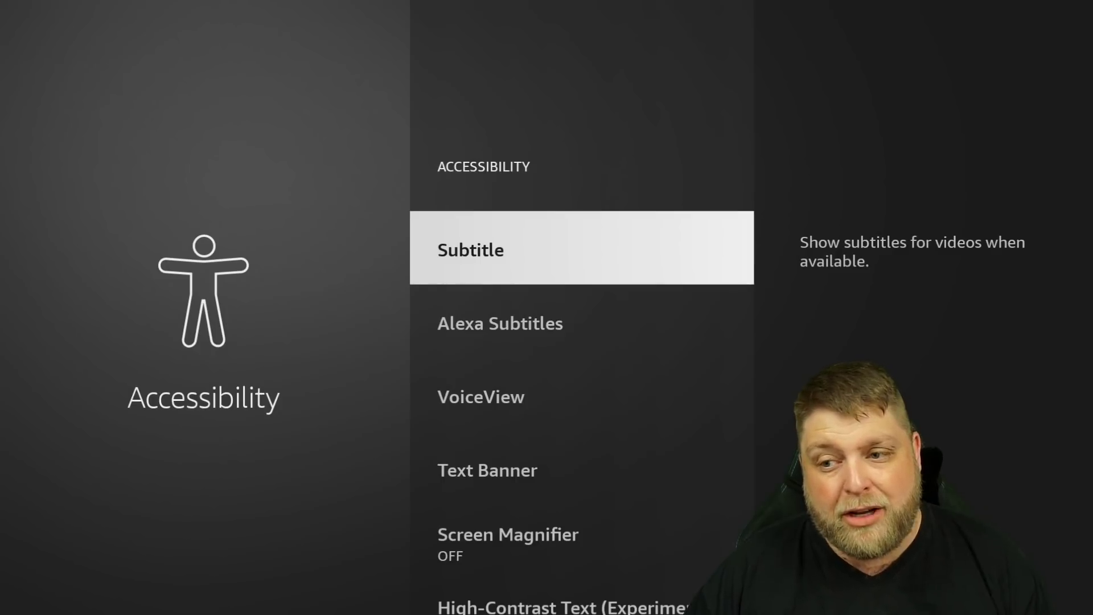
{"action": "key", "text": "Down"}
{"action": "key", "text": "Down"}
{"action": "key", "text": "Down"}
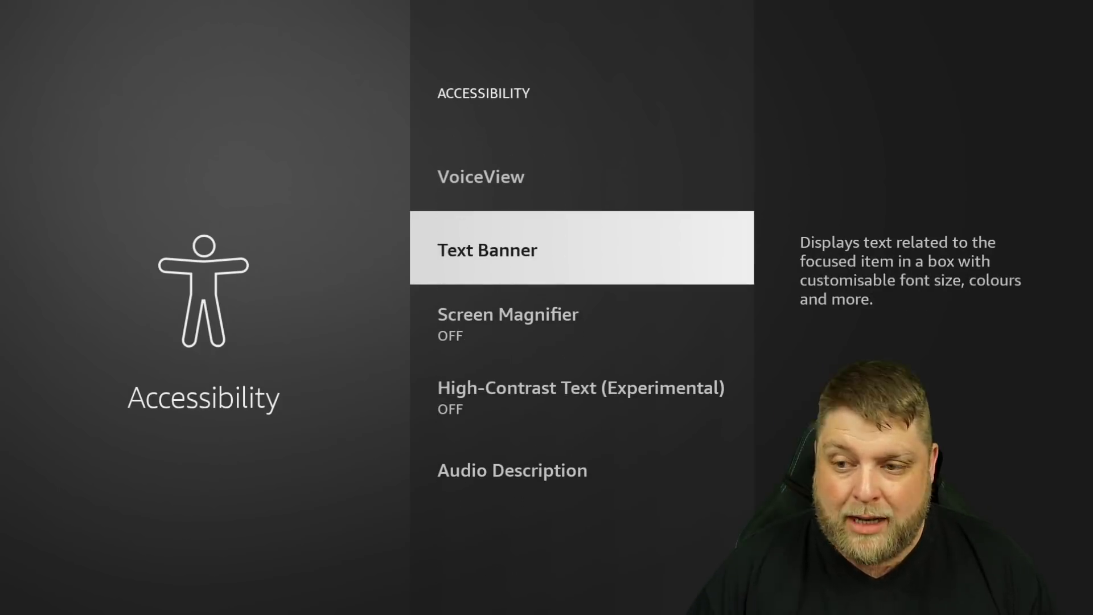
{"action": "key", "text": "Return"}
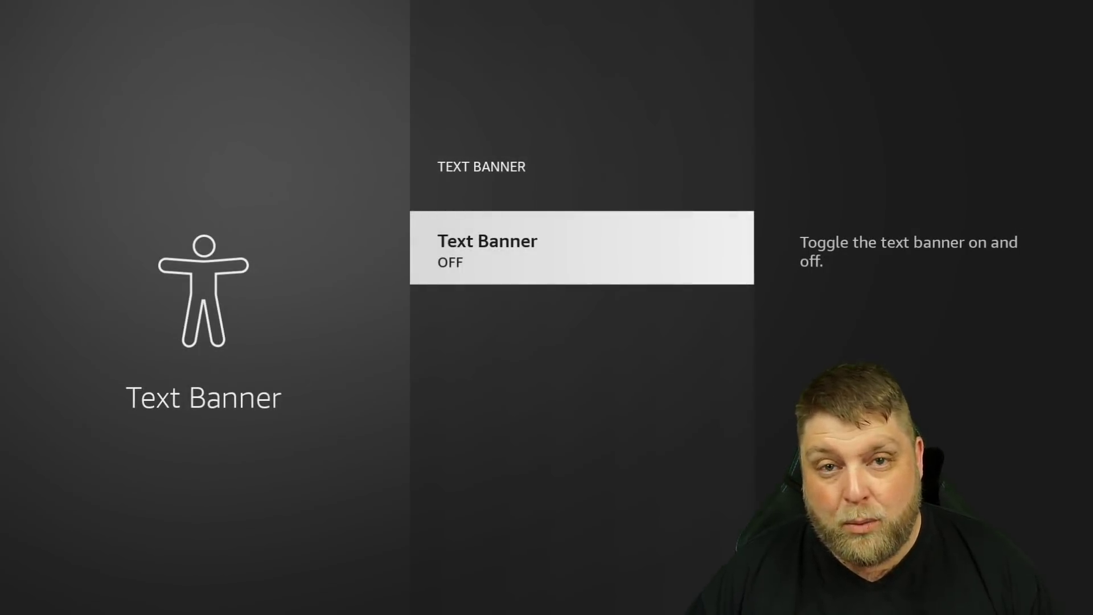
{"action": "key", "text": "Return"}
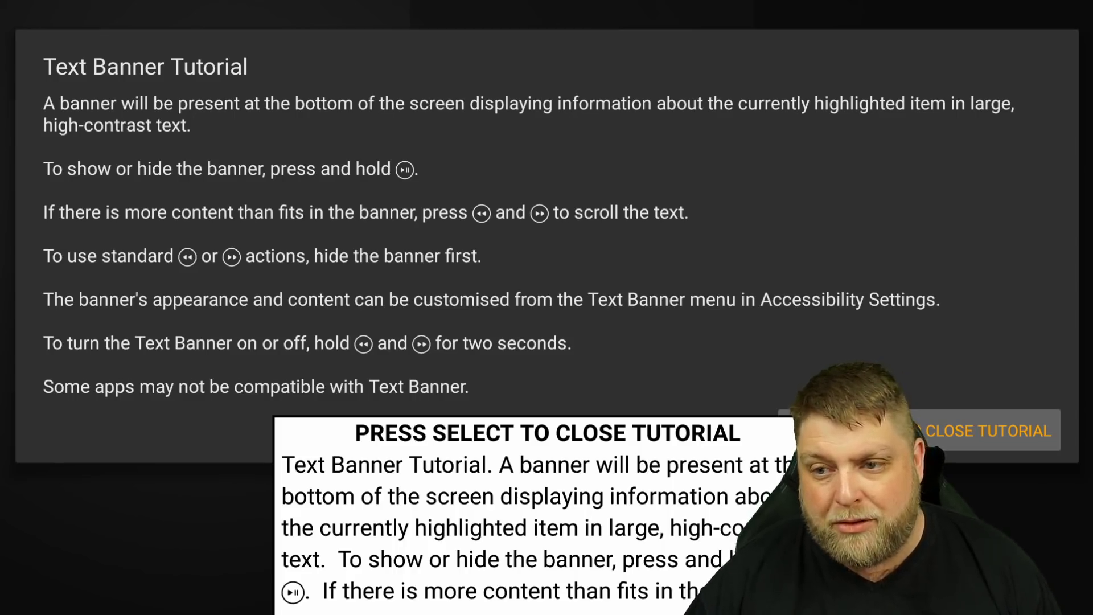
{"action": "key", "text": "Return"}
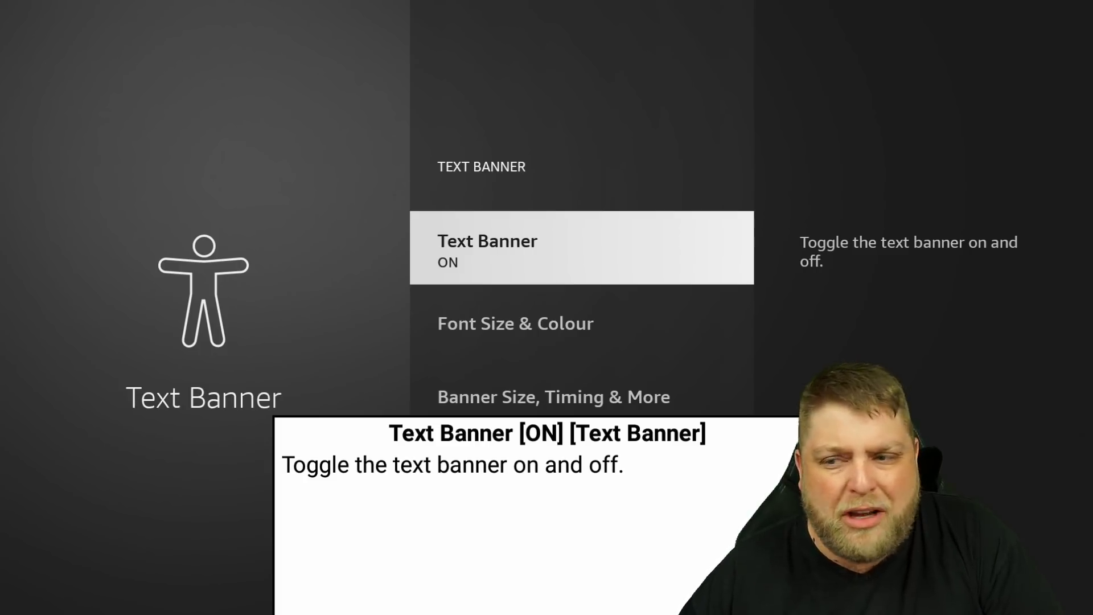
Set the text banner's font size to Small
{"action": "key", "text": "Down"}
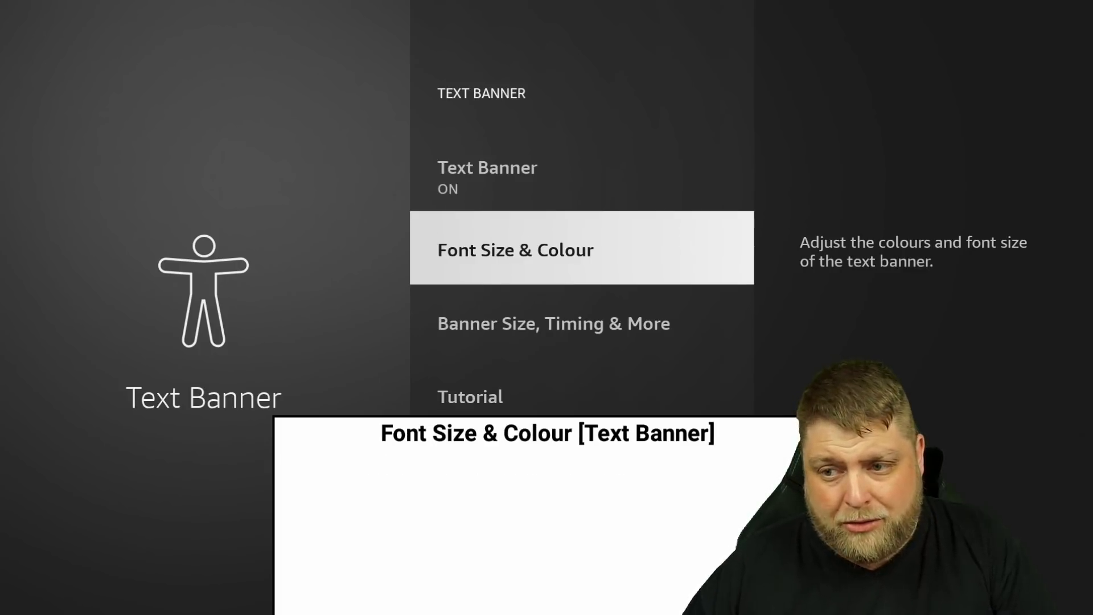
{"action": "key", "text": "Return"}
{"action": "key", "text": "Return"}
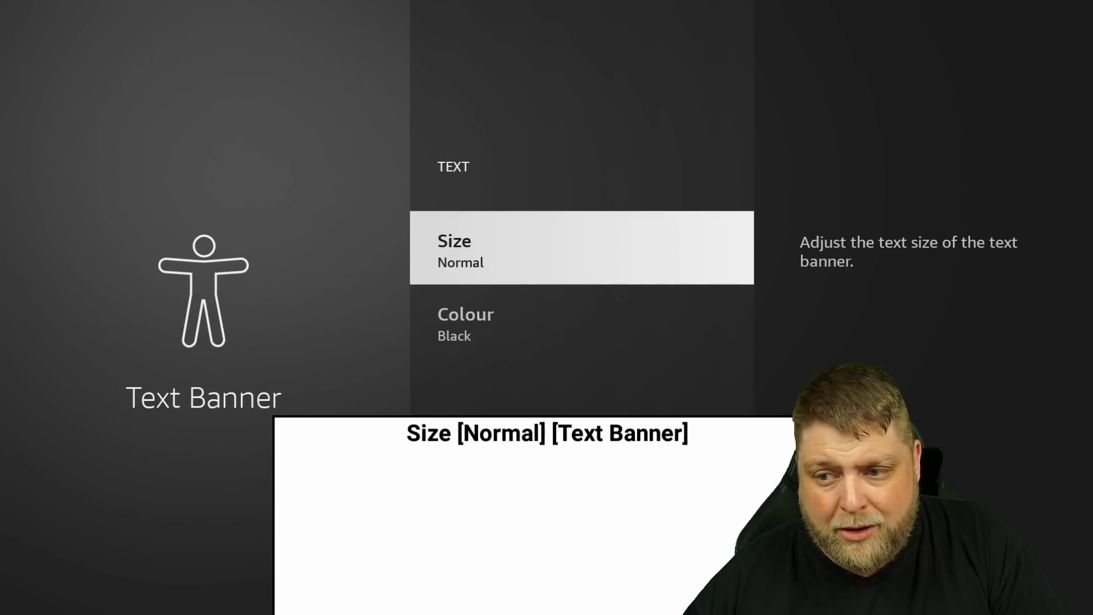
{"action": "key", "text": "Return"}
{"action": "key", "text": "Up"}
{"action": "key", "text": "Up"}
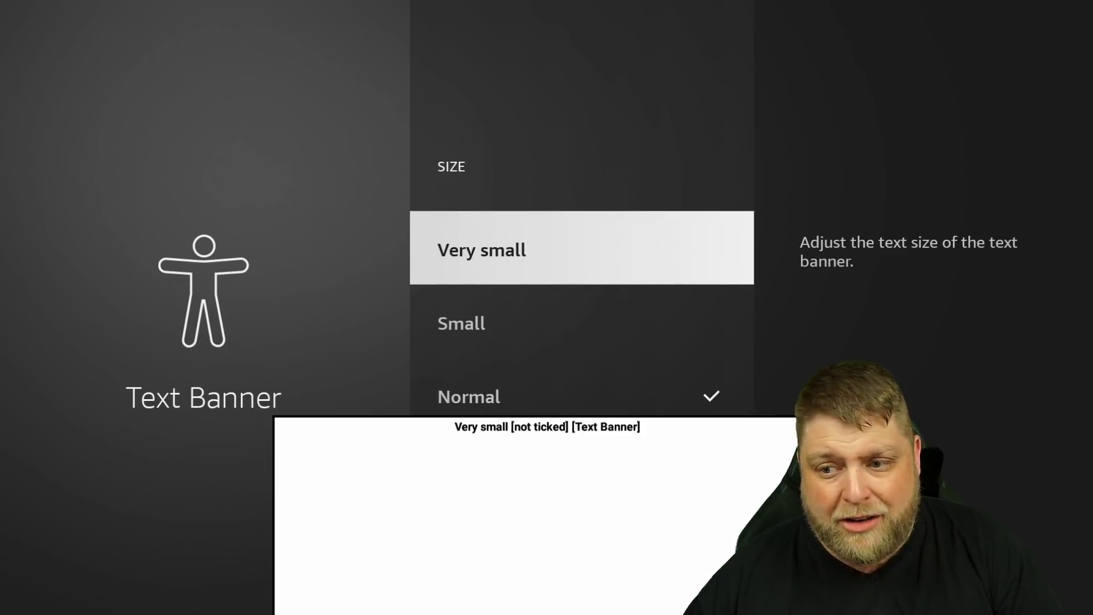
{"action": "key", "text": "Down"}
{"action": "key", "text": "Return"}
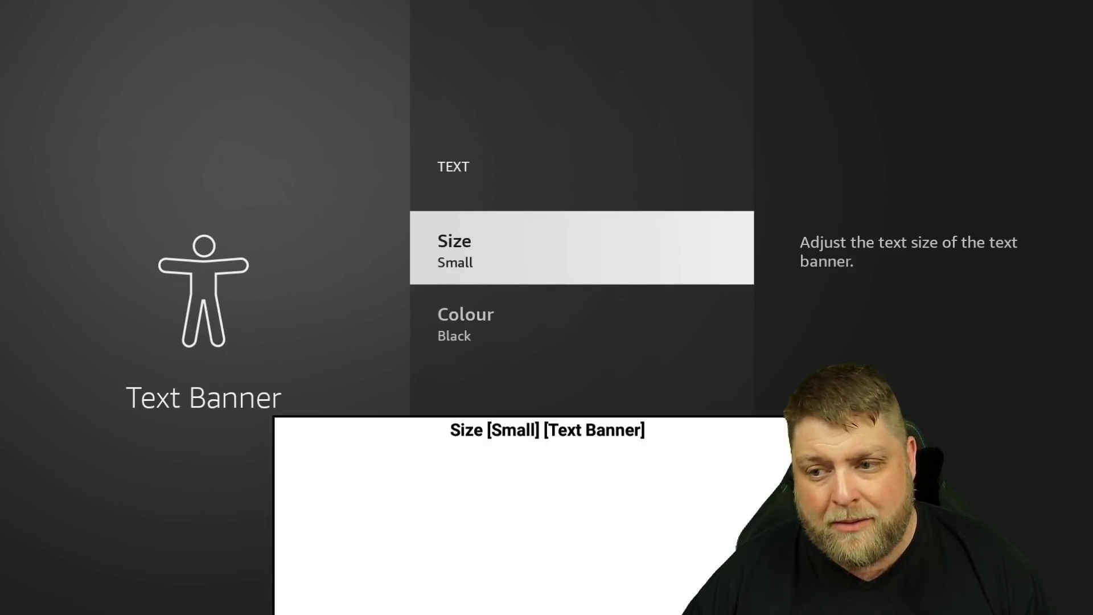
Set the text banner's text colour to Green and return to the Font Size & Colour options
{"action": "key", "text": "Down"}
{"action": "key", "text": "Return"}
{"action": "key", "text": "Down"}
{"action": "key", "text": "Down"}
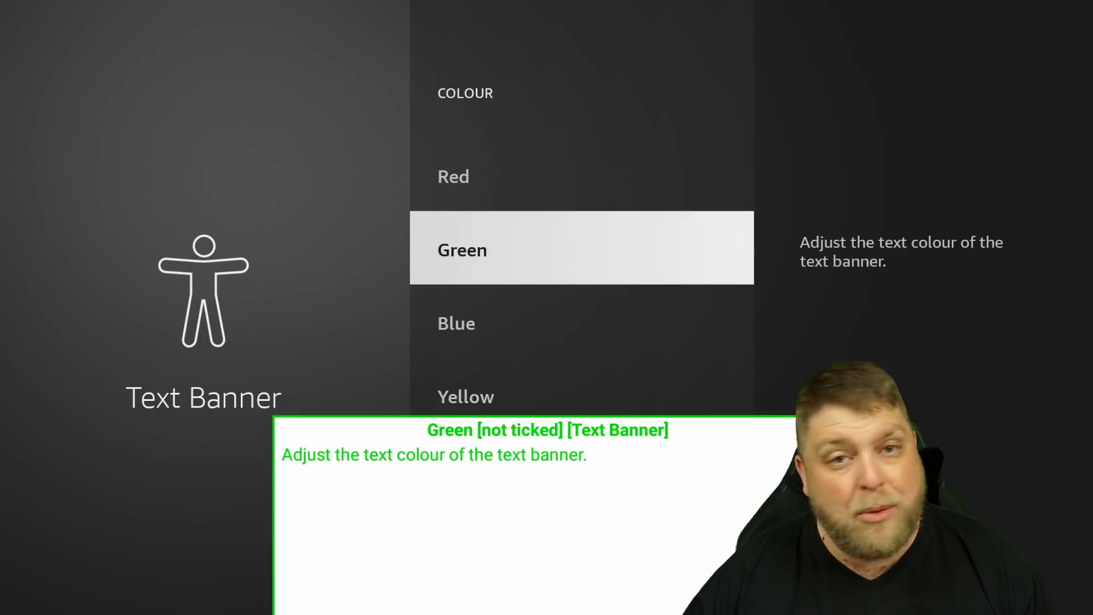
{"action": "key", "text": "Return"}
{"action": "key", "text": "Escape"}
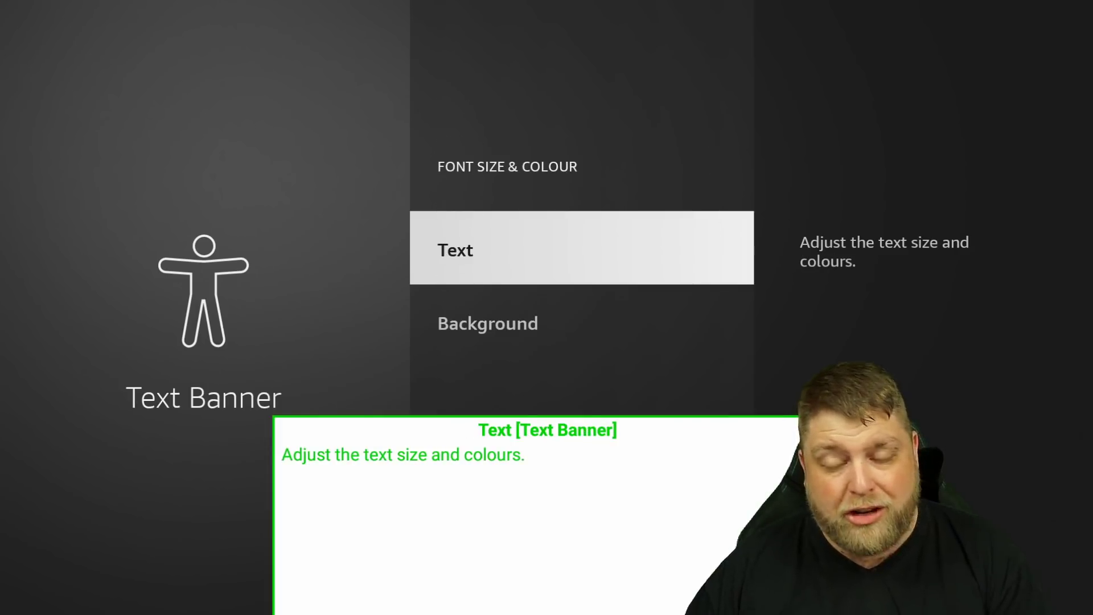
Set the text banner's background opacity to 0% and return to the main Text Banner options
{"action": "key", "text": "Down"}
{"action": "key", "text": "Return"}
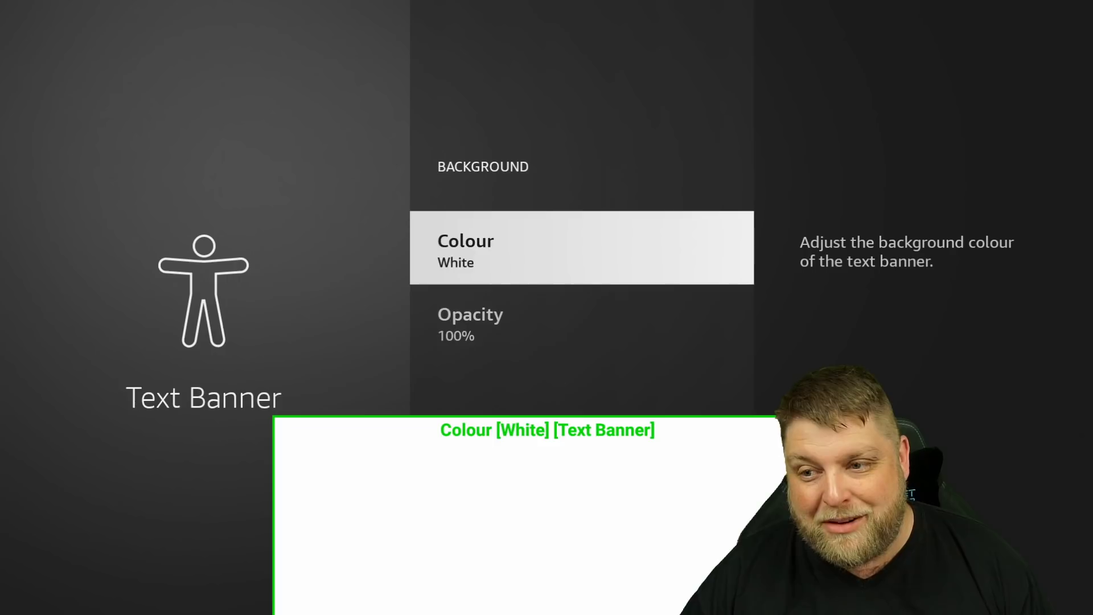
{"action": "key", "text": "Down"}
{"action": "key", "text": "Return"}
{"action": "key", "text": "Up"}
{"action": "key", "text": "Up"}
{"action": "key", "text": "Up"}
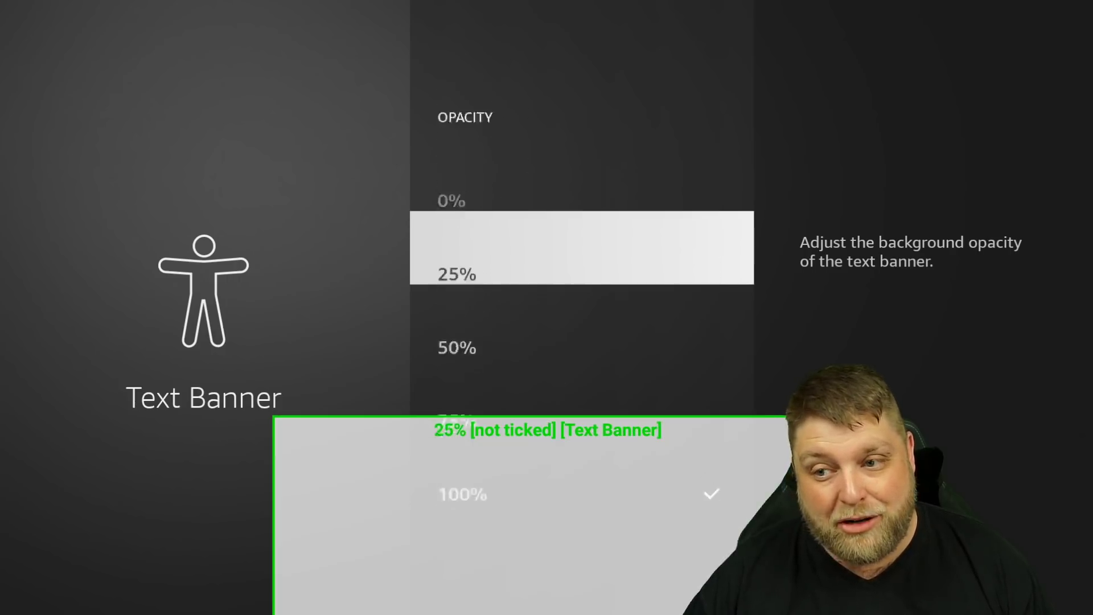
{"action": "key", "text": "Up"}
{"action": "key", "text": "Return"}
{"action": "key", "text": "Escape"}
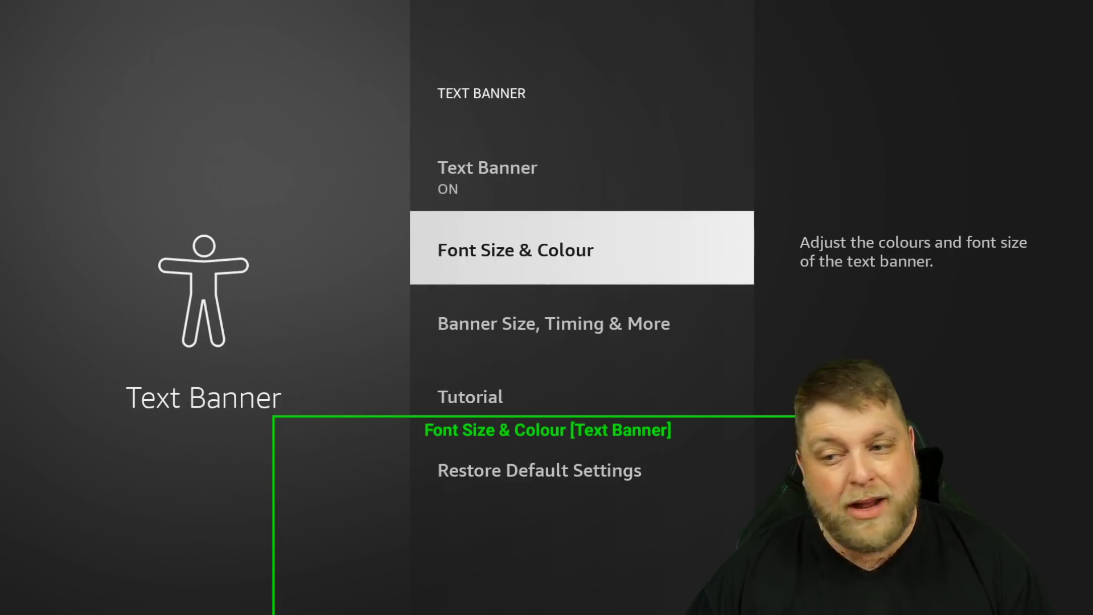
Turn off Keep Banner at Chosen Height and Width in the text banner's size and timing options
{"action": "key", "text": "Down"}
{"action": "key", "text": "Return"}
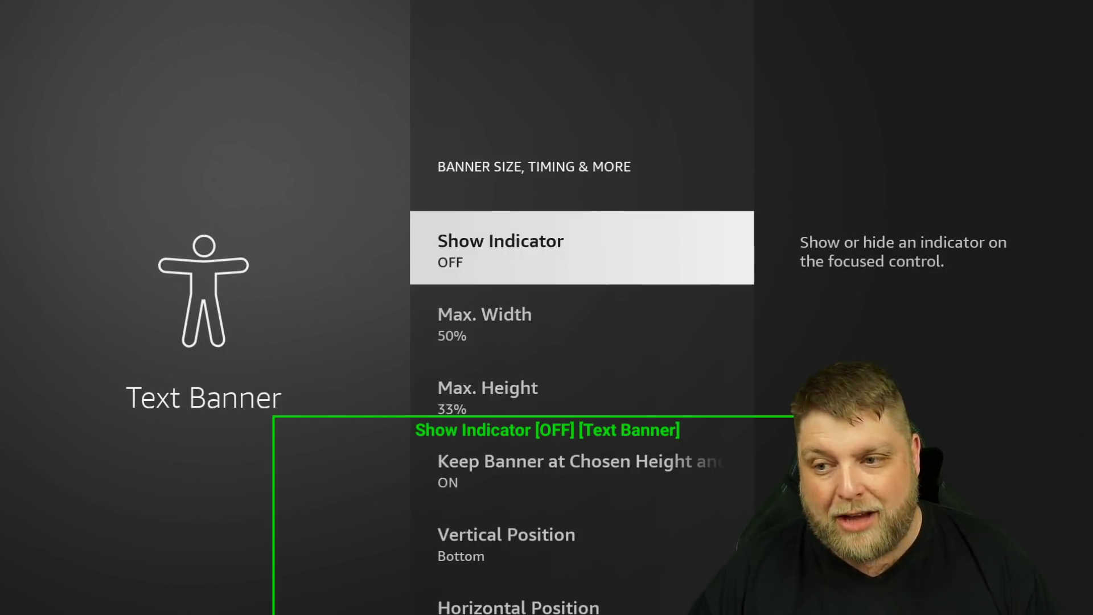
{"action": "key", "text": "Down"}
{"action": "key", "text": "Down"}
{"action": "key", "text": "Down"}
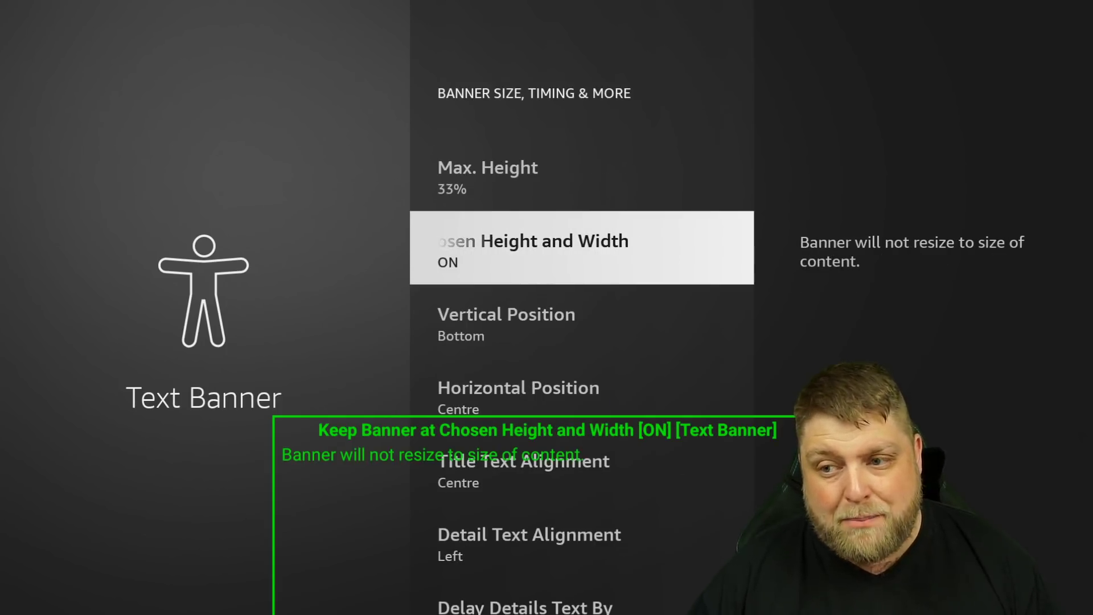
{"action": "key", "text": "Return"}
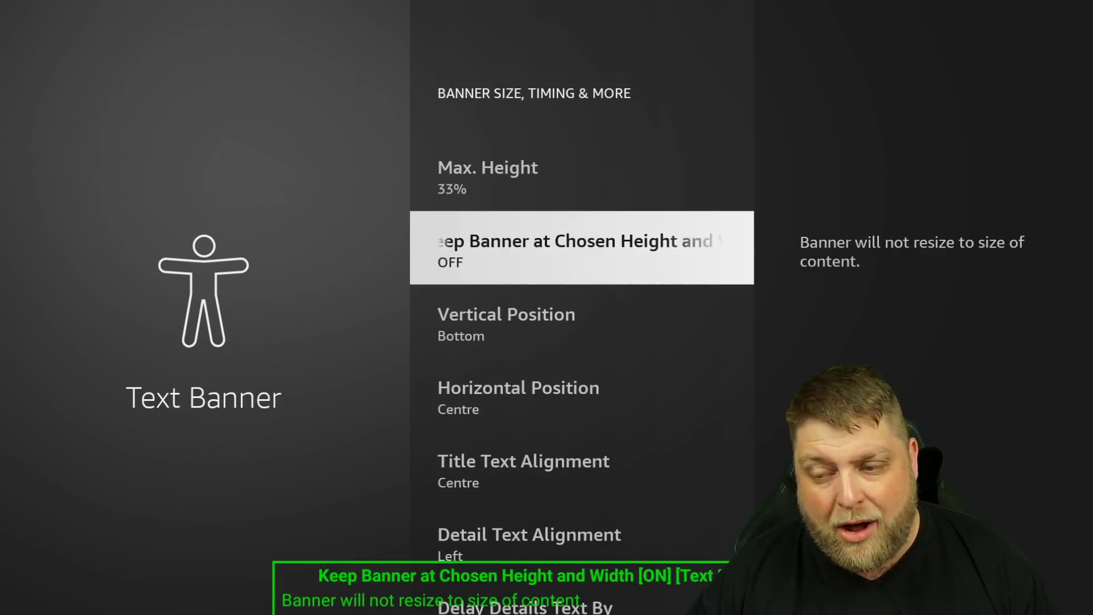
Set the text banner's vertical position to Top
{"action": "key", "text": "Down"}
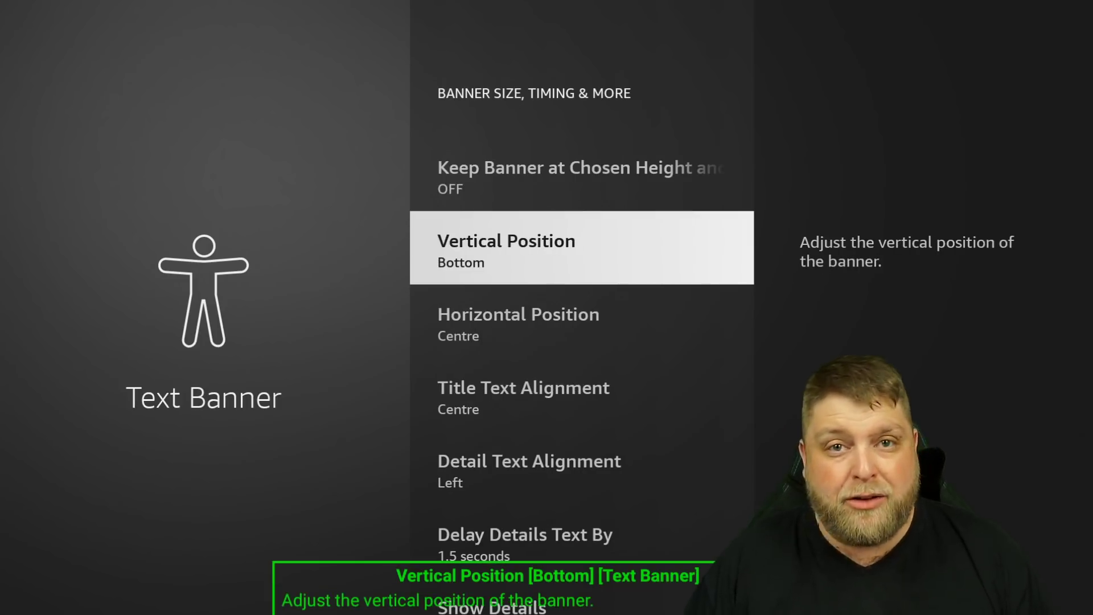
{"action": "key", "text": "Return"}
{"action": "key", "text": "Up"}
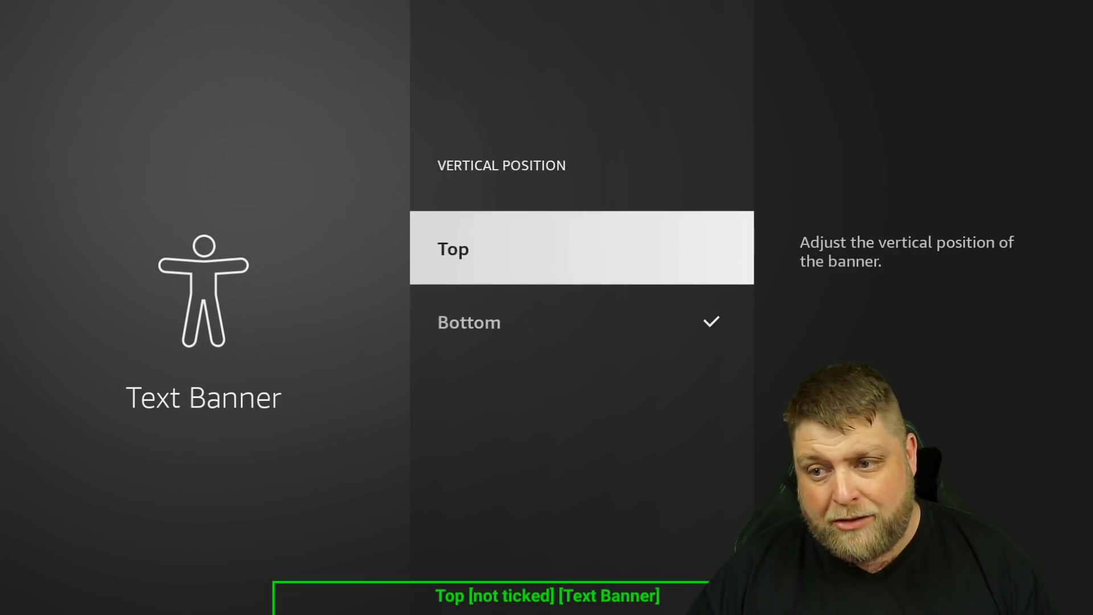
{"action": "key", "text": "Return"}
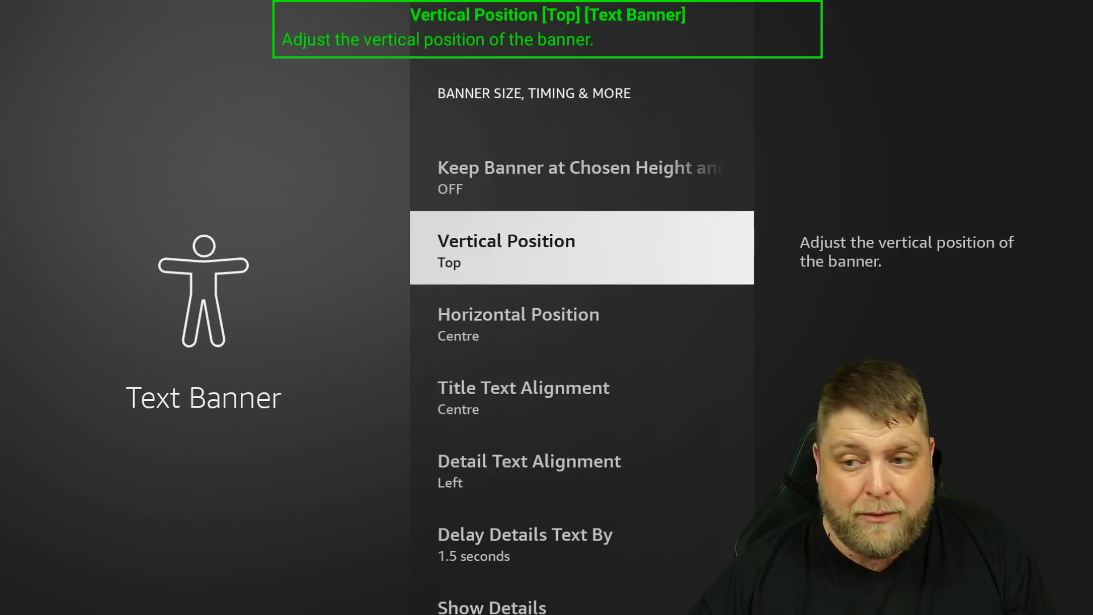
Return to the home screen and move along the app shortcuts to Settings to check how the text banner labels them
{"action": "key", "text": "Home"}
{"action": "key", "text": "Right"}
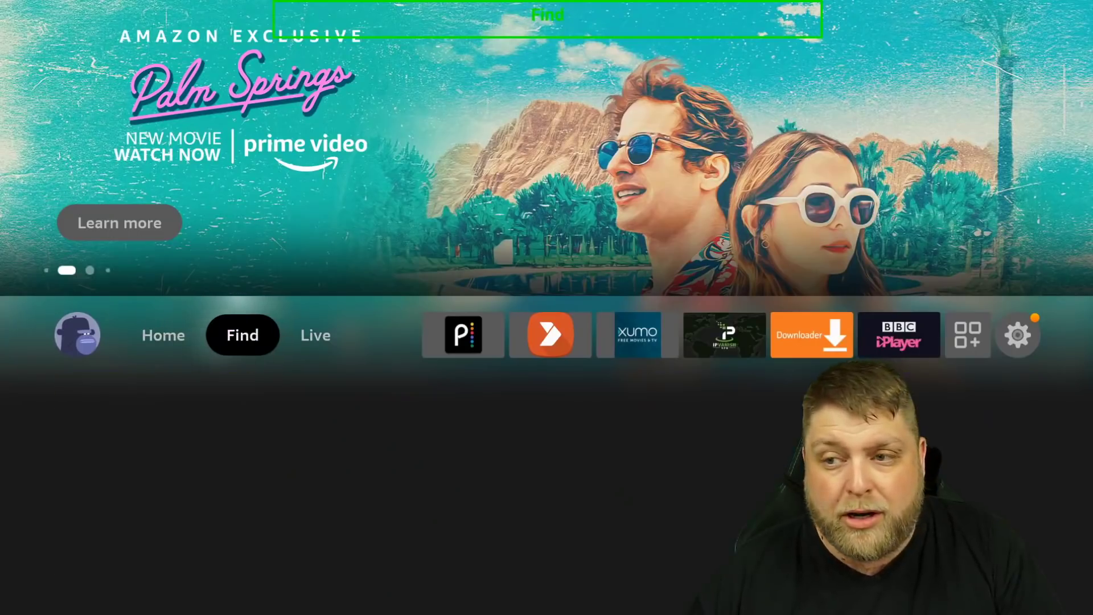
{"action": "key", "text": "Right"}
{"action": "key", "text": "Up"}
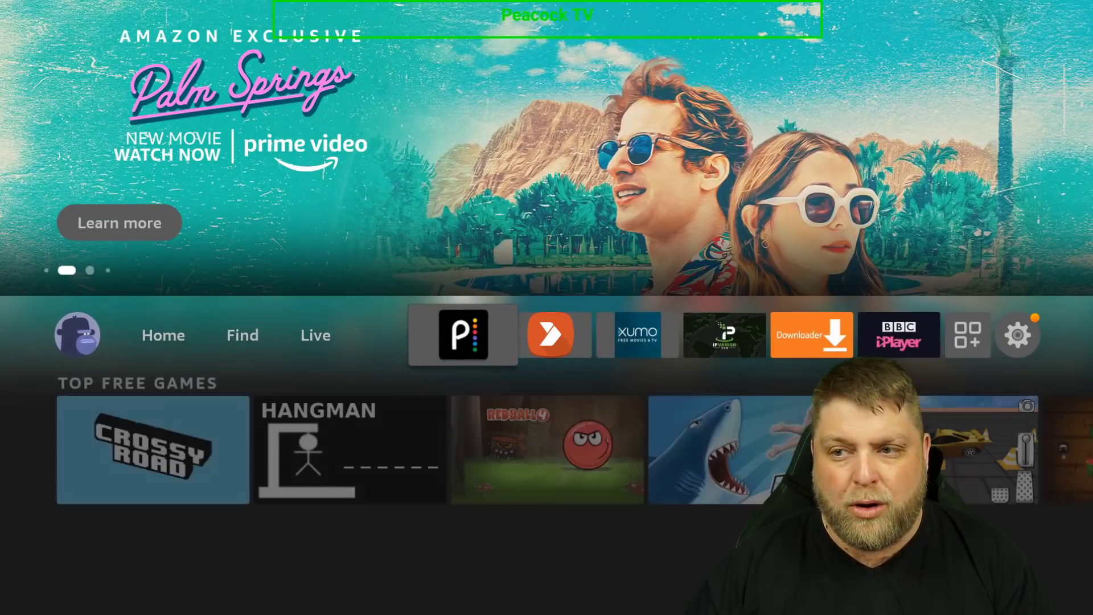
{"action": "key", "text": "Down"}
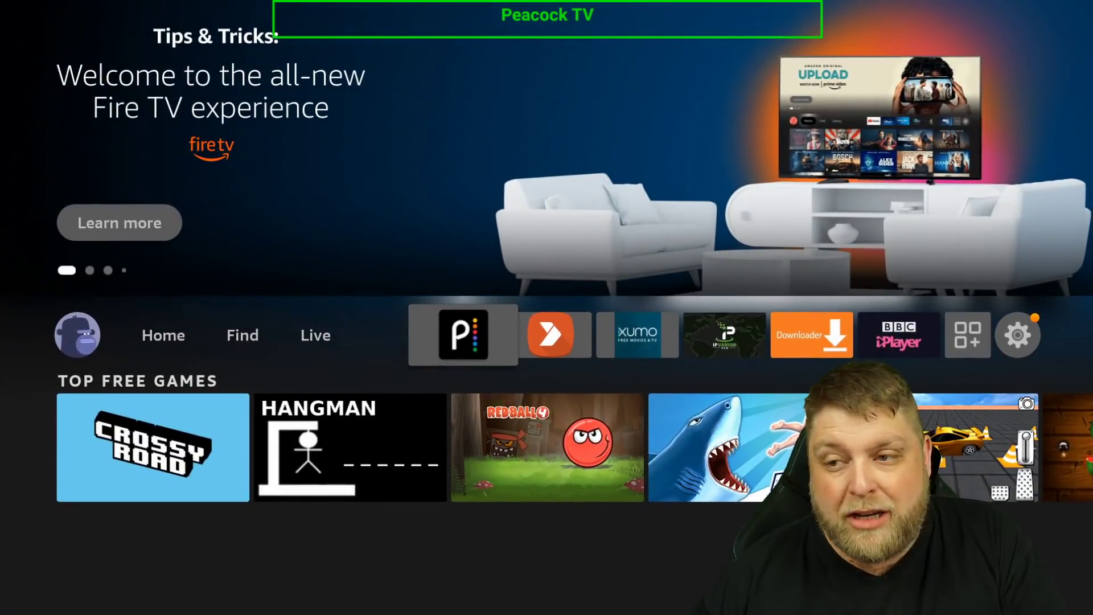
{"action": "key", "text": "Right"}
{"action": "key", "text": "Right"}
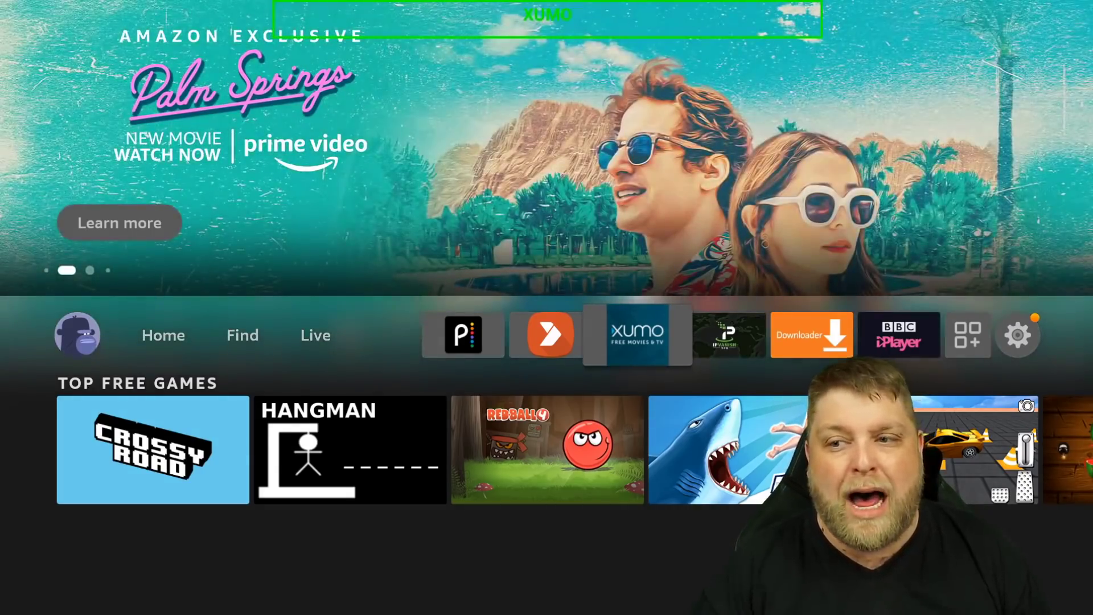
{"action": "key", "text": "Left"}
{"action": "key", "text": "Right"}
{"action": "key", "text": "Right"}
{"action": "key", "text": "Right"}
{"action": "key", "text": "Right"}
{"action": "key", "text": "Right"}
{"action": "key", "text": "Right"}
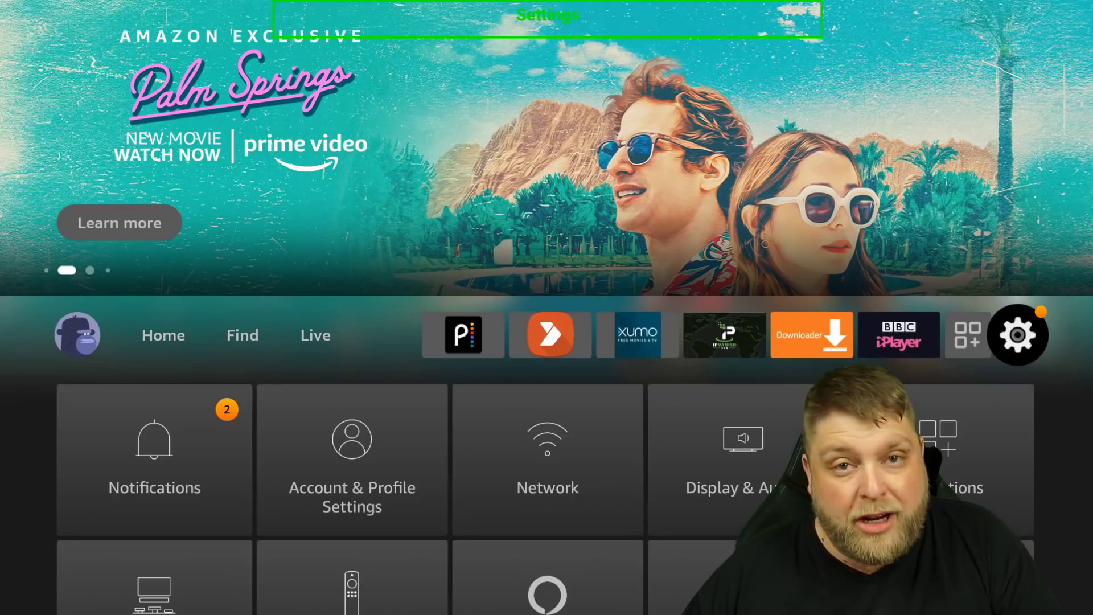
Reopen the Text Banner options in the Accessibility settings and turn Text Banner off
{"action": "key", "text": "Down"}
{"action": "key", "text": "Down"}
{"action": "key", "text": "Down"}
{"action": "key", "text": "Return"}
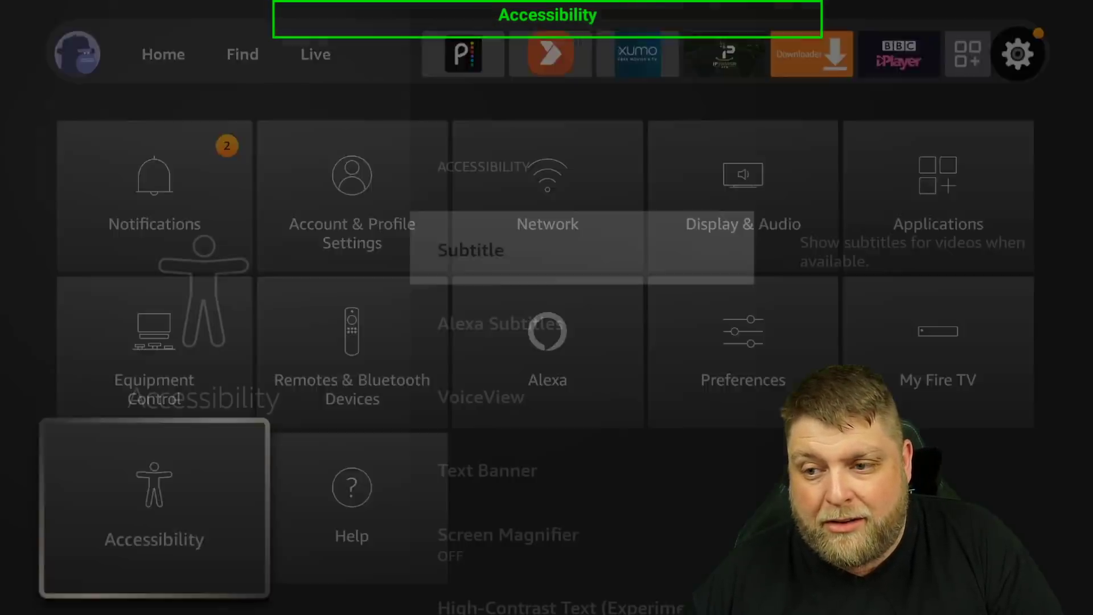
{"action": "key", "text": "Down"}
{"action": "key", "text": "Down"}
{"action": "key", "text": "Down"}
{"action": "key", "text": "Return"}
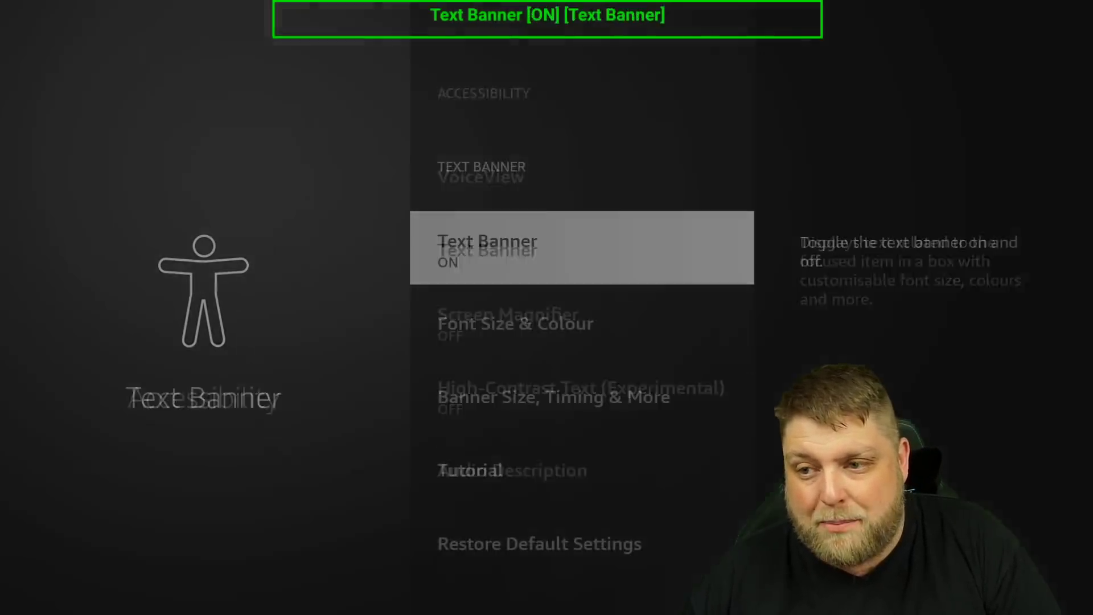
{"action": "key", "text": "Return"}
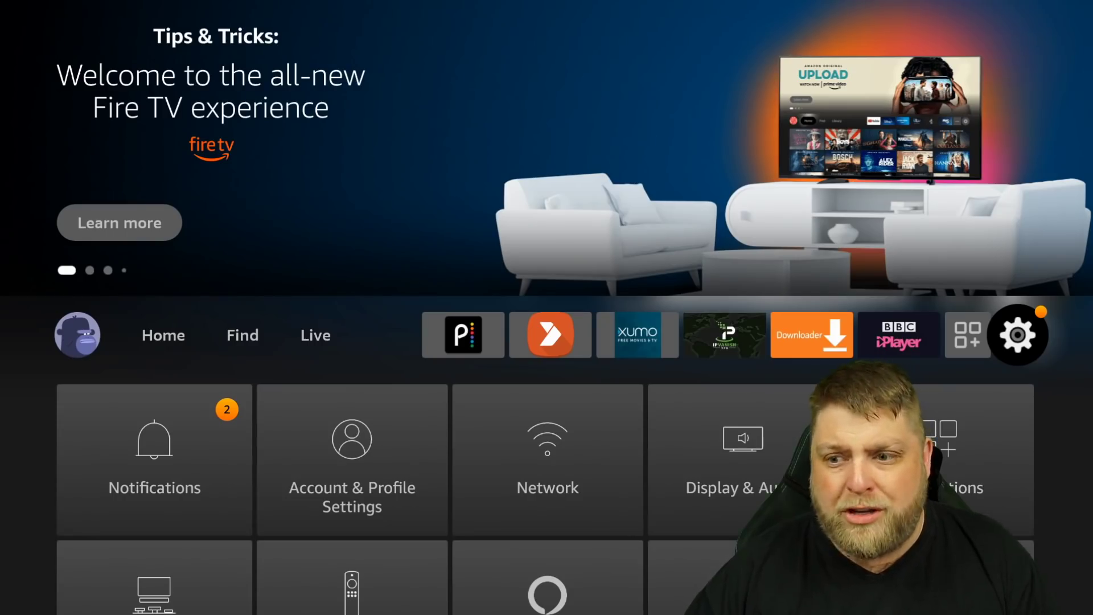
Open the Manage Installed Applications list in the Applications settings
{"action": "key", "text": "Down"}
{"action": "key", "text": "Down"}
{"action": "key", "text": "Up"}
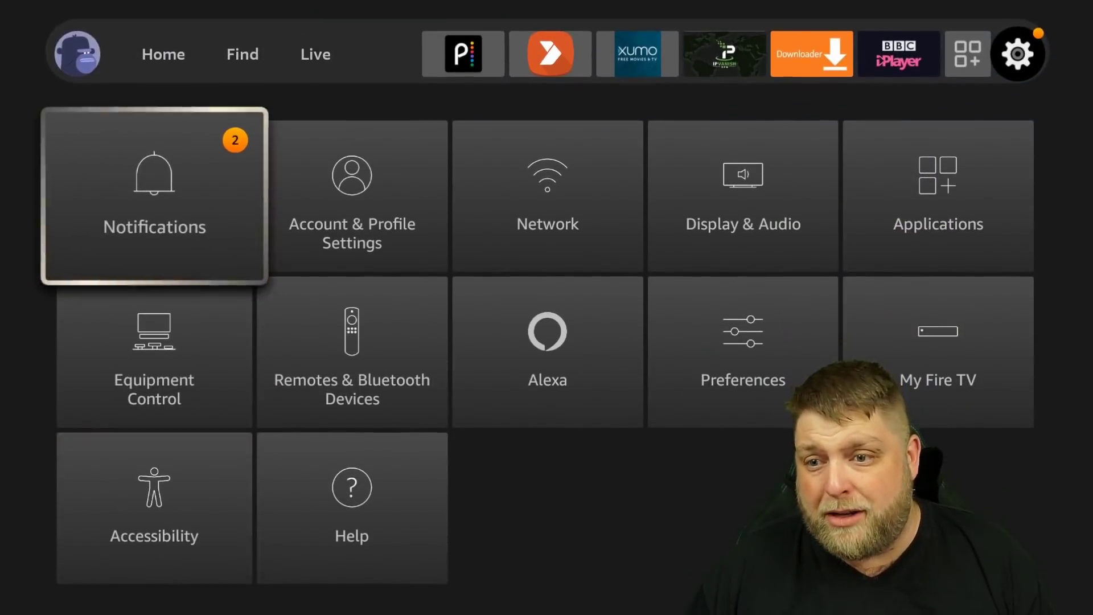
{"action": "key", "text": "Right"}
{"action": "key", "text": "Right"}
{"action": "key", "text": "Right"}
{"action": "key", "text": "Right"}
{"action": "key", "text": "Return"}
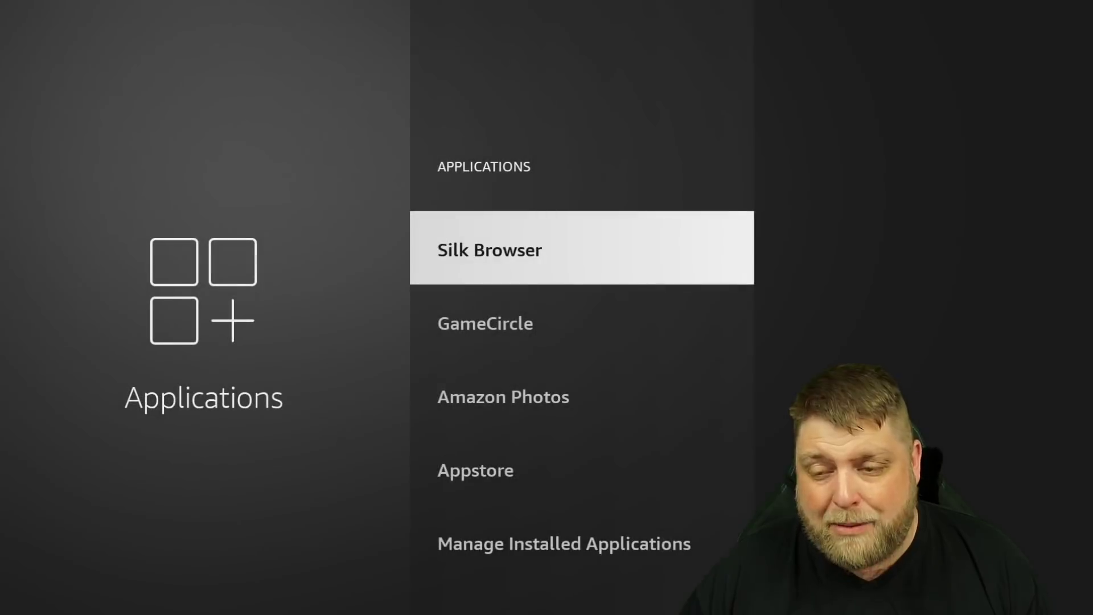
{"action": "key", "text": "Down"}
{"action": "key", "text": "Down"}
{"action": "key", "text": "Down"}
{"action": "key", "text": "Down"}
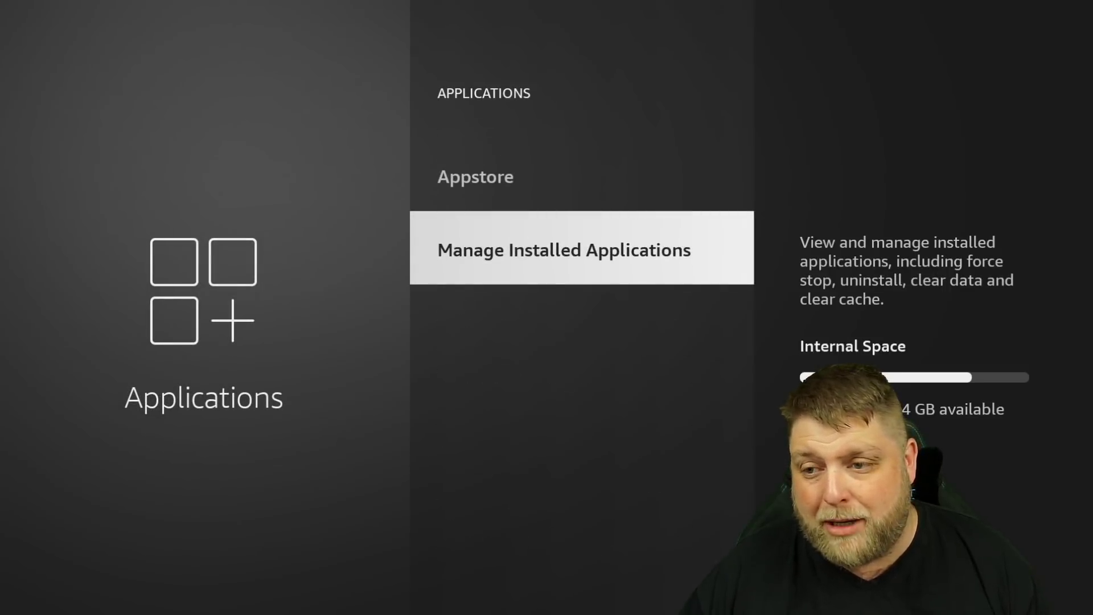
{"action": "key", "text": "Return"}
Look through the installed applications around Crackin Dad Jokes and Crackle, checking their version, size and storage details
{"action": "key", "text": "Down"}
{"action": "key", "text": "Down"}
{"action": "key", "text": "Down"}
{"action": "key", "text": "Down"}
{"action": "key", "text": "Down"}
{"action": "key", "text": "Down"}
{"action": "key", "text": "Down"}
{"action": "key", "text": "Down"}
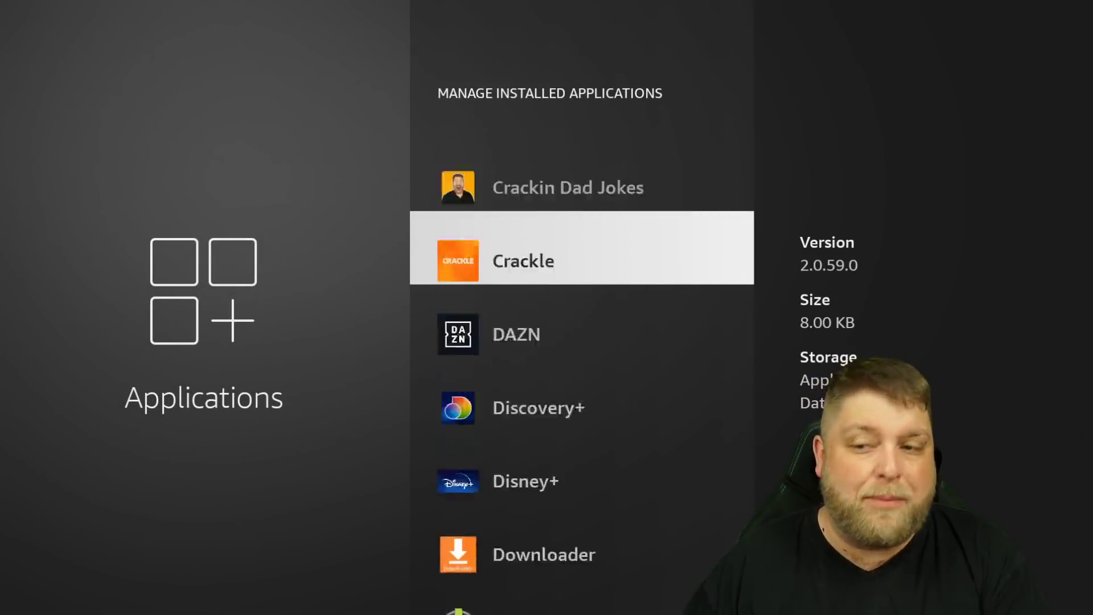
{"action": "key", "text": "Down"}
{"action": "key", "text": "Down"}
{"action": "key", "text": "Down"}
{"action": "key", "text": "Up"}
{"action": "key", "text": "Up"}
{"action": "key", "text": "Up"}
{"action": "key", "text": "Up"}
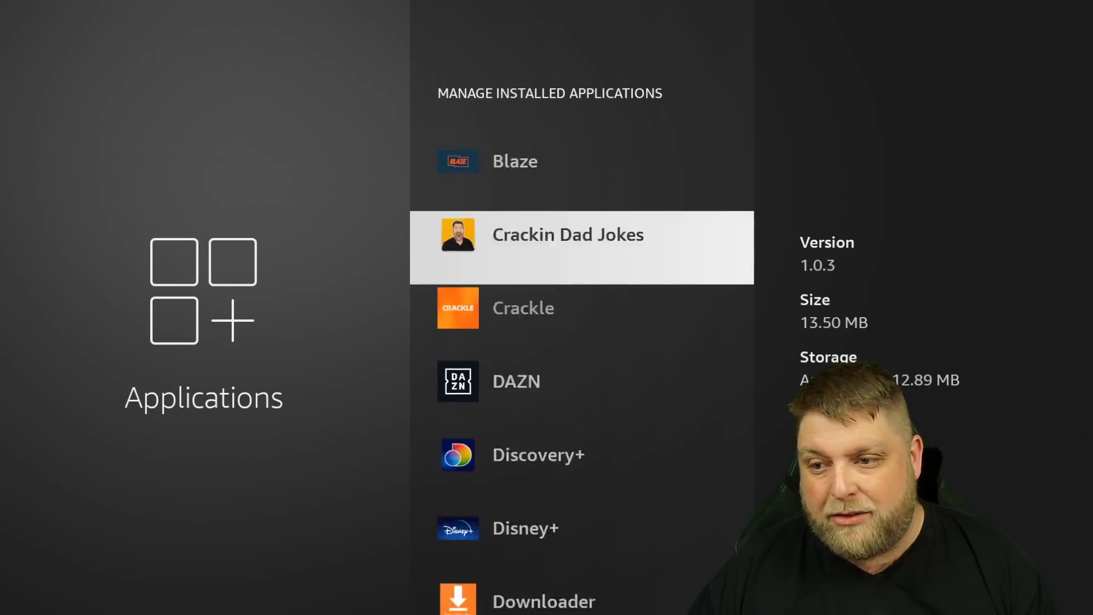
{"action": "key", "text": "Down"}
{"action": "key", "text": "Return"}
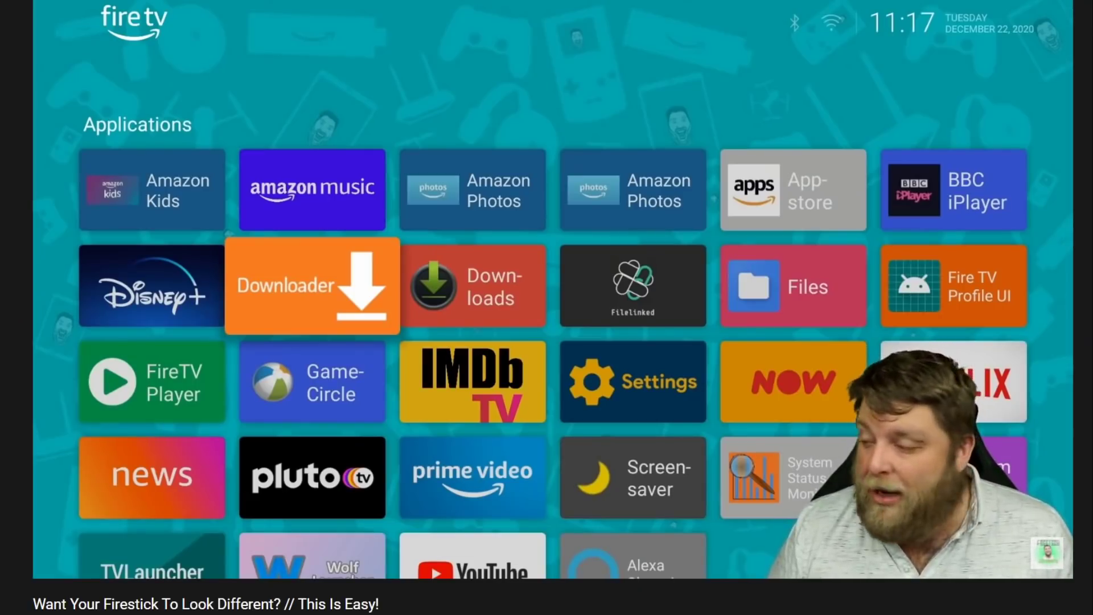
{"action": "key", "text": "Down"}
{"action": "key", "text": "Right"}
{"action": "key", "text": "Right"}
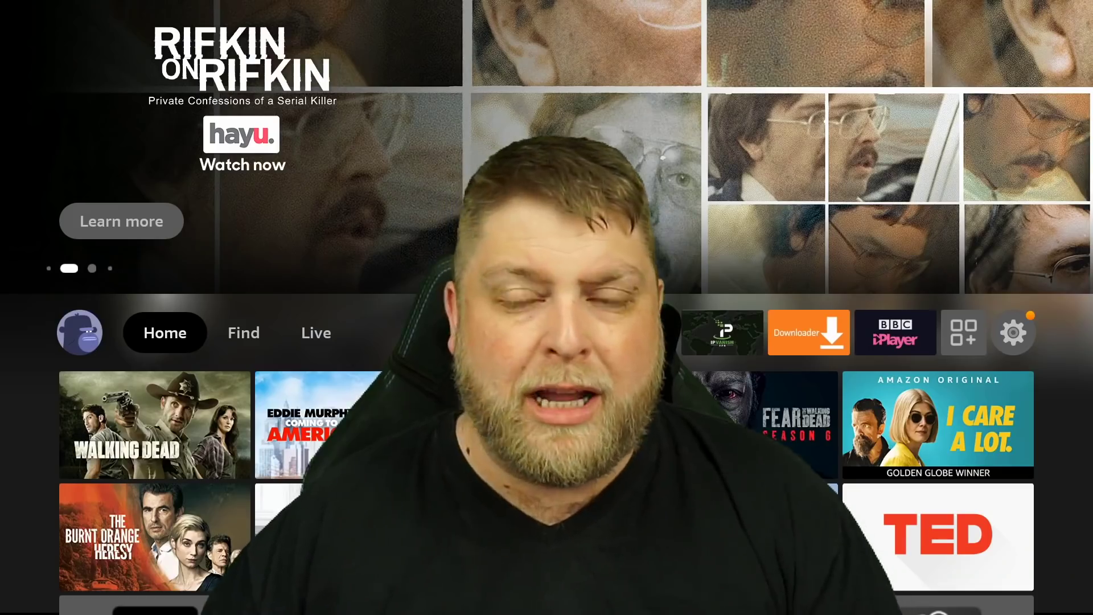